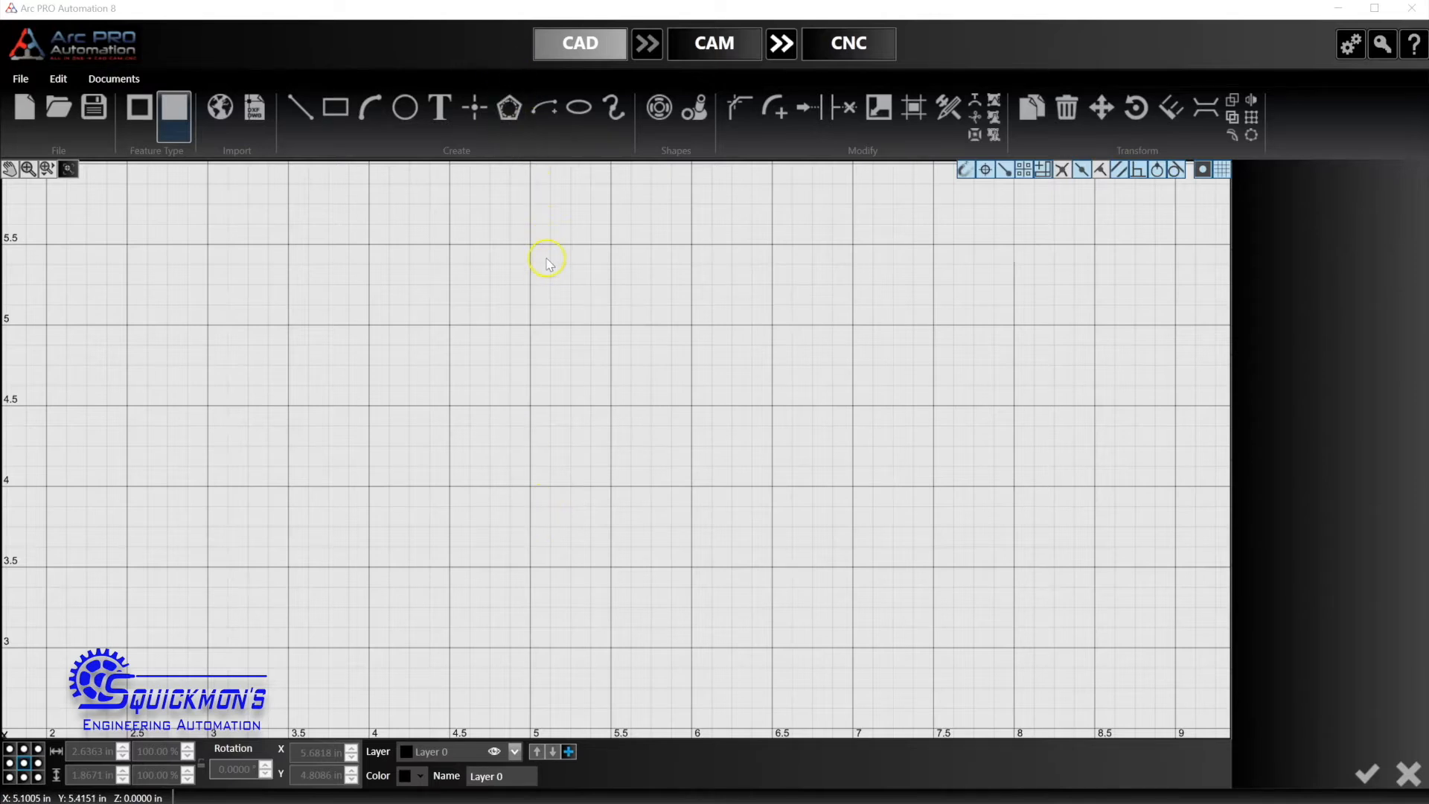
- Draw a corner rectangle about 2.625 in wide and 1.125 in high in the middle of the drawing area
left_click(335, 112)
left_click(452, 409)
left_click(873, 587)
left_click(1374, 776)
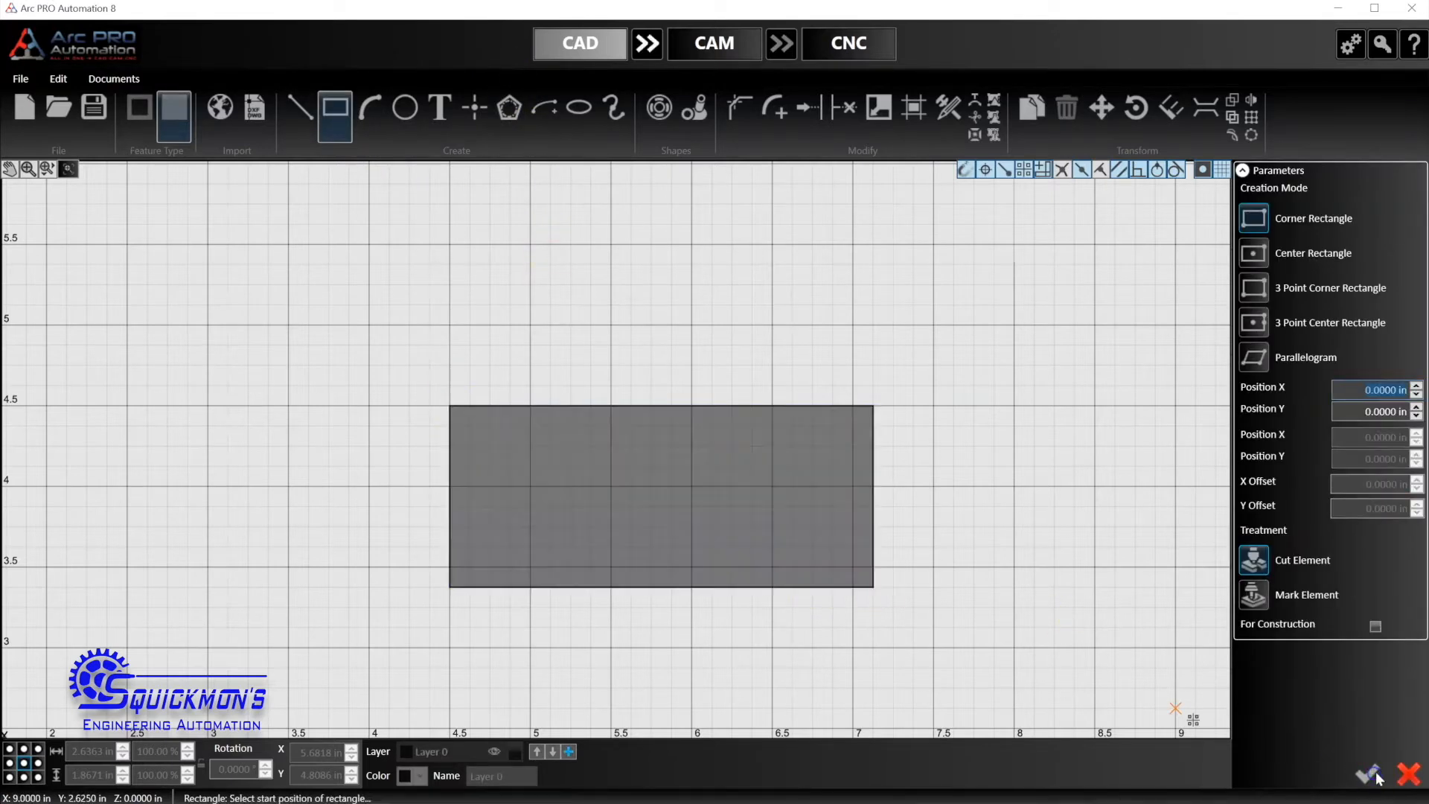
key("Escape")
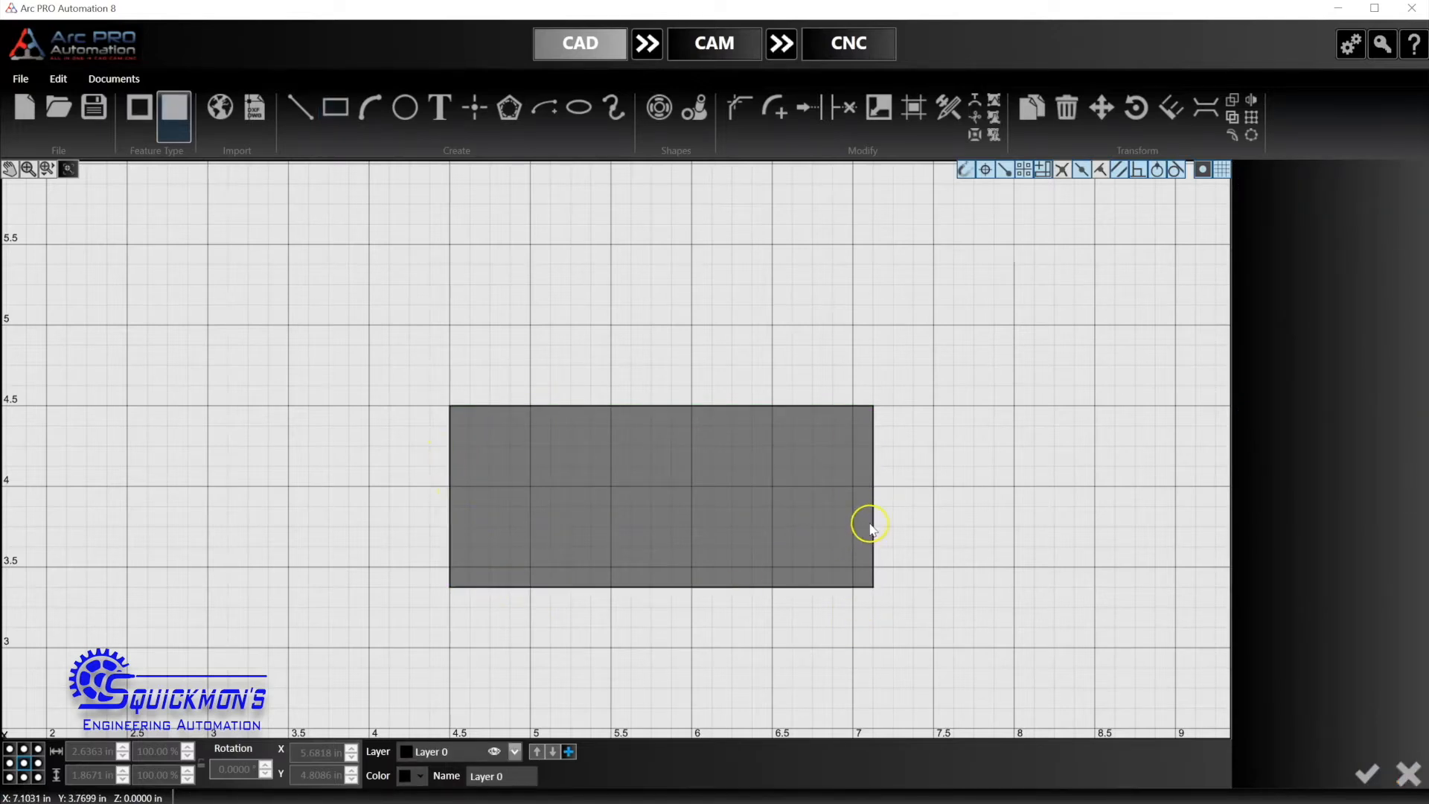
- Select all sides of the rectangle to examine its line segments and parameters, and clear the selection
left_click(829, 407)
left_click(488, 366)
left_click_drag(420, 372, 882, 632)
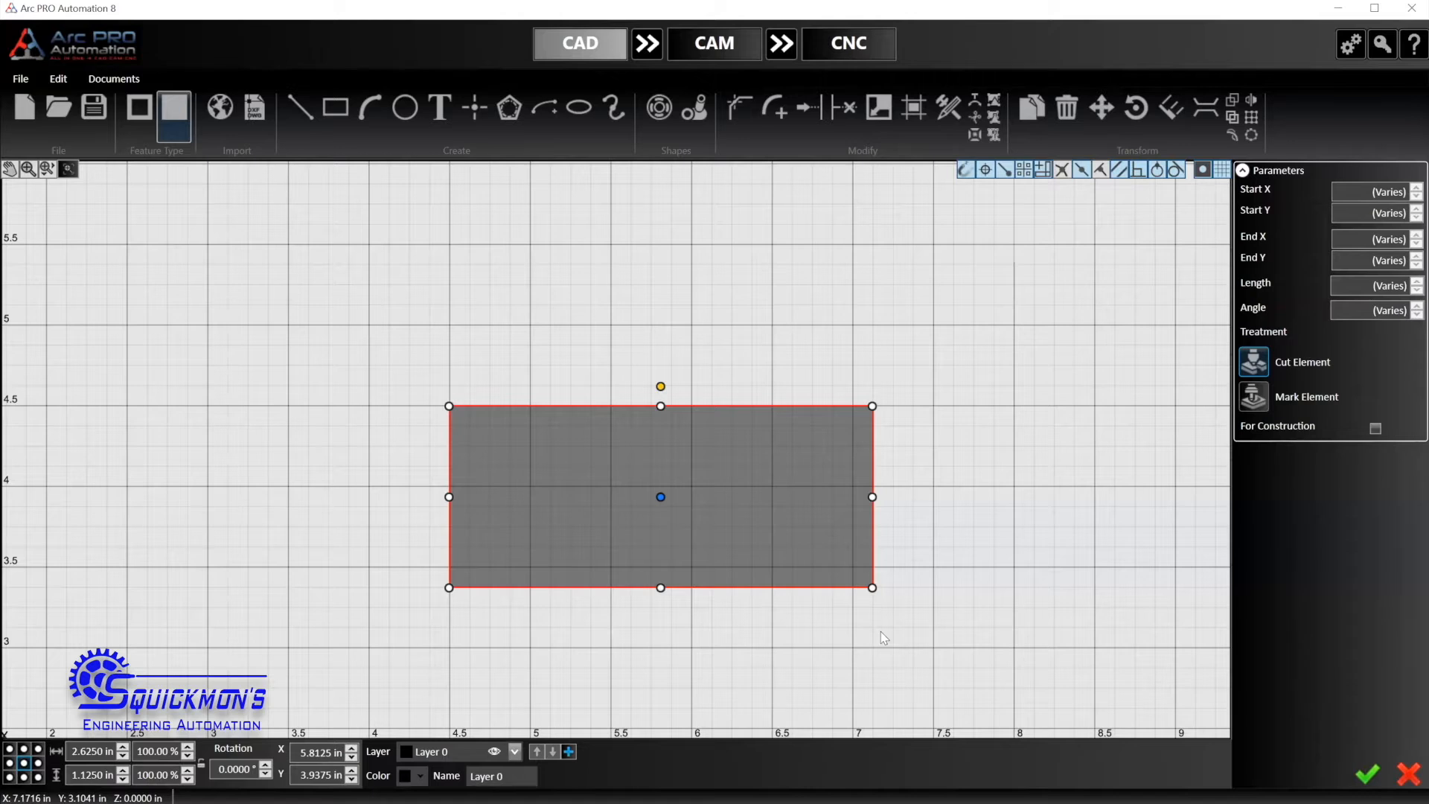
left_click(881, 633)
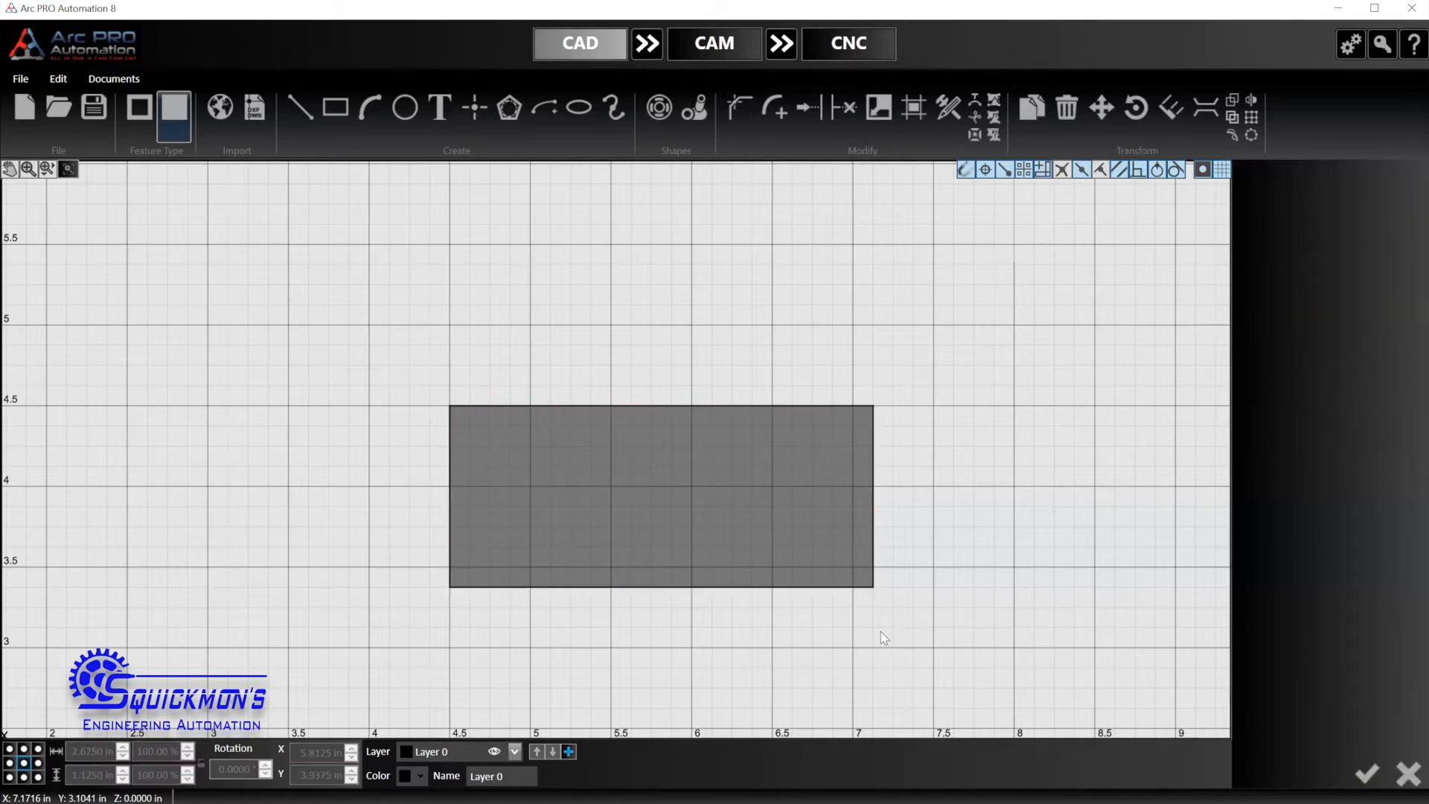
left_click(875, 493)
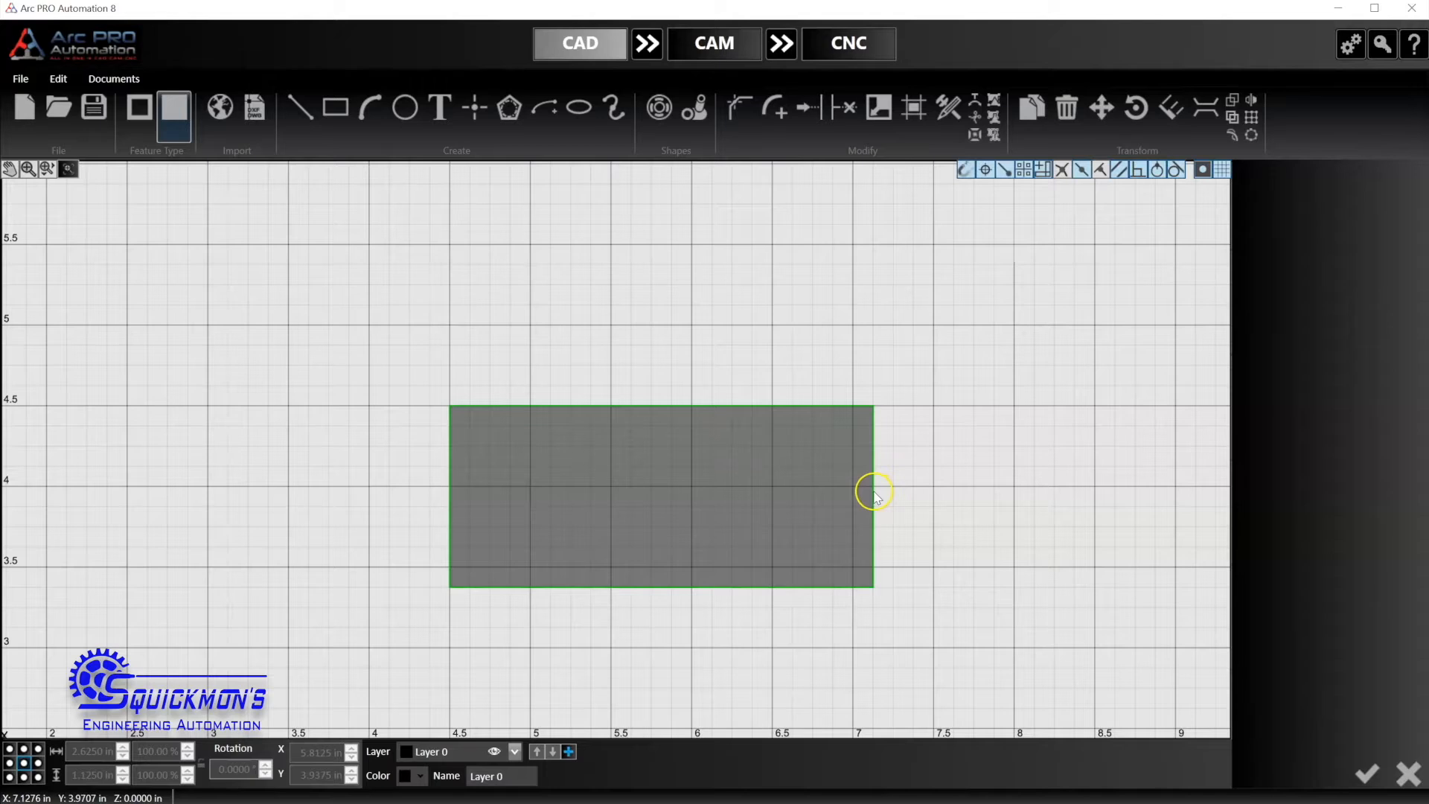
- Draw a center circle about 1.64 in in diameter above the rectangle, overlapping its upper edge
left_click(395, 119)
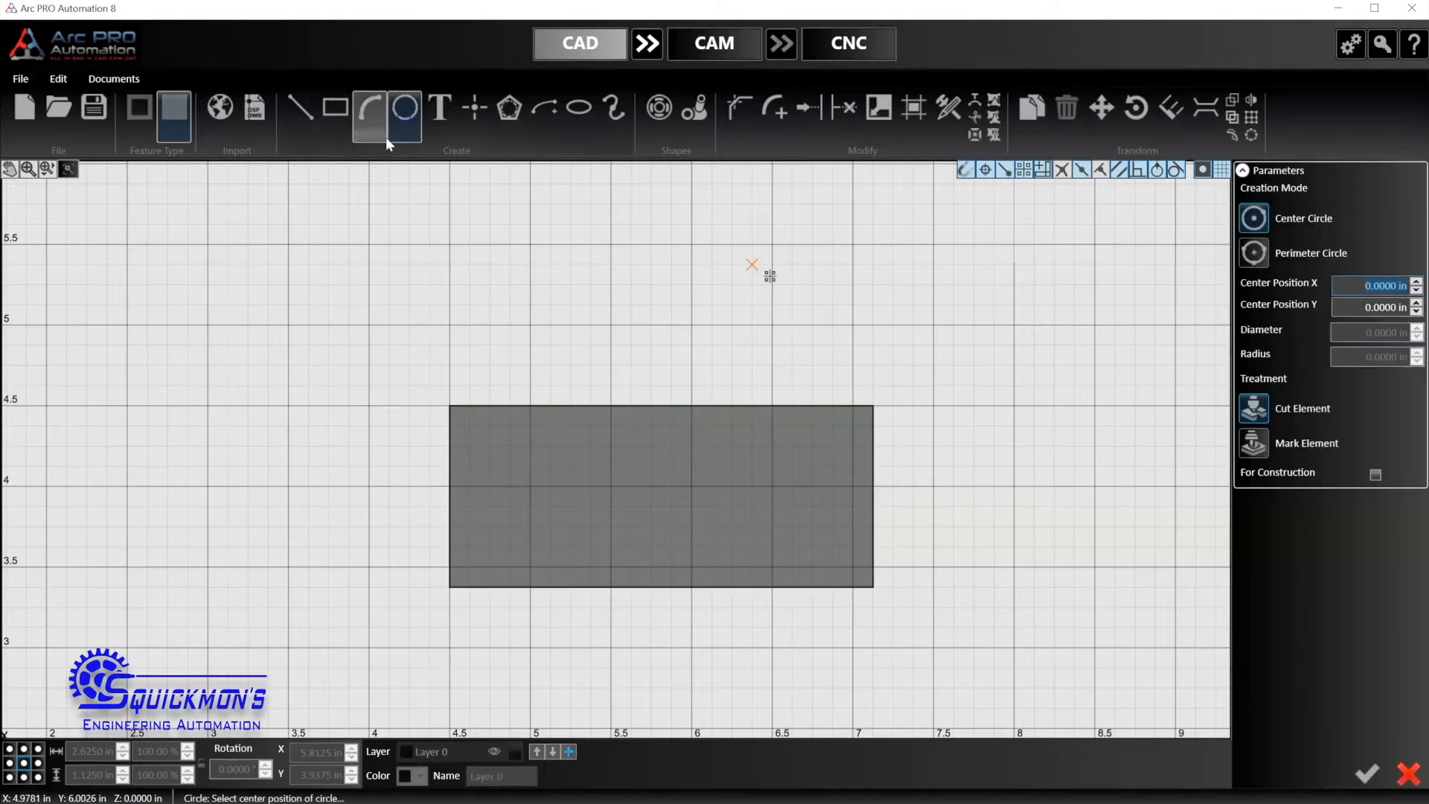
left_click(674, 293)
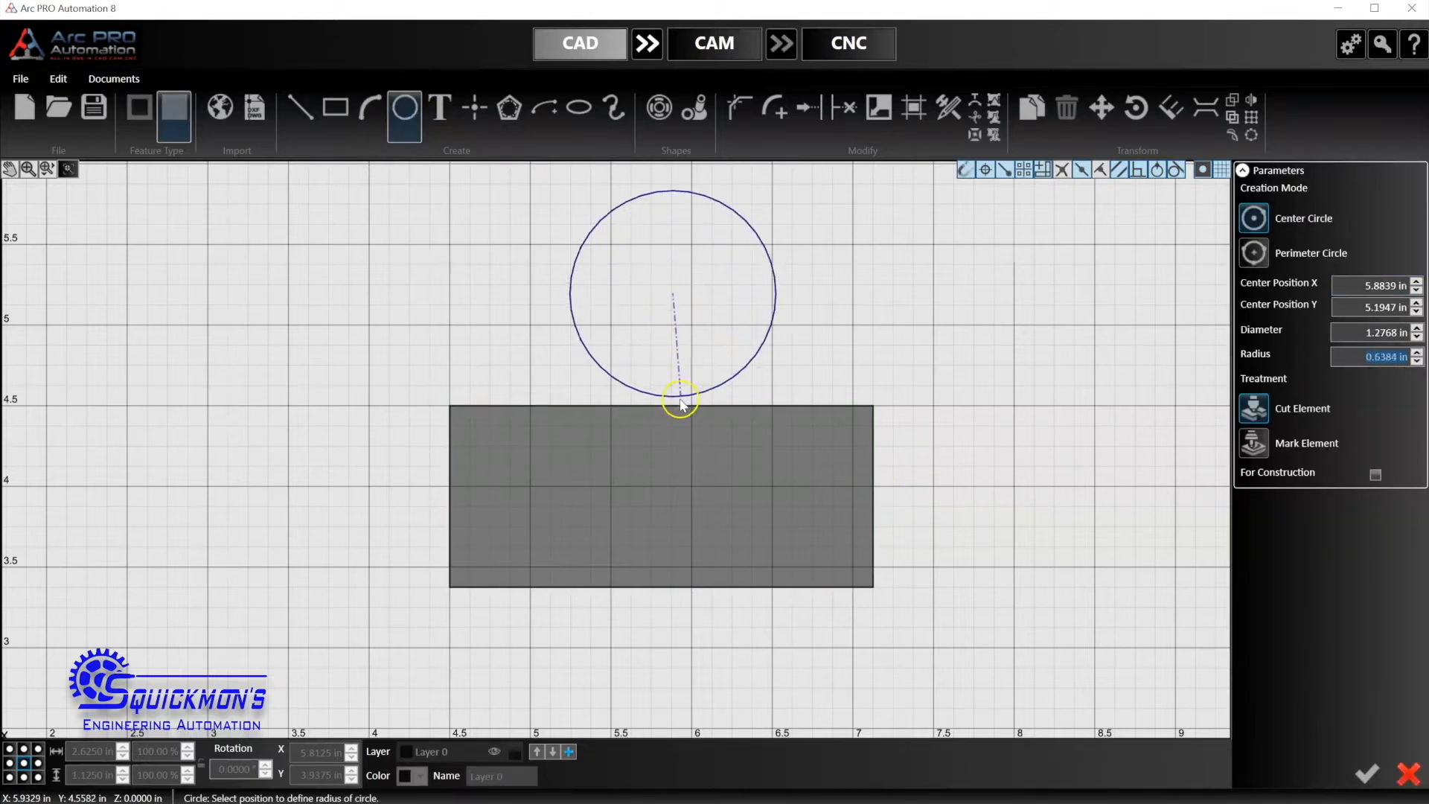
left_click(674, 426)
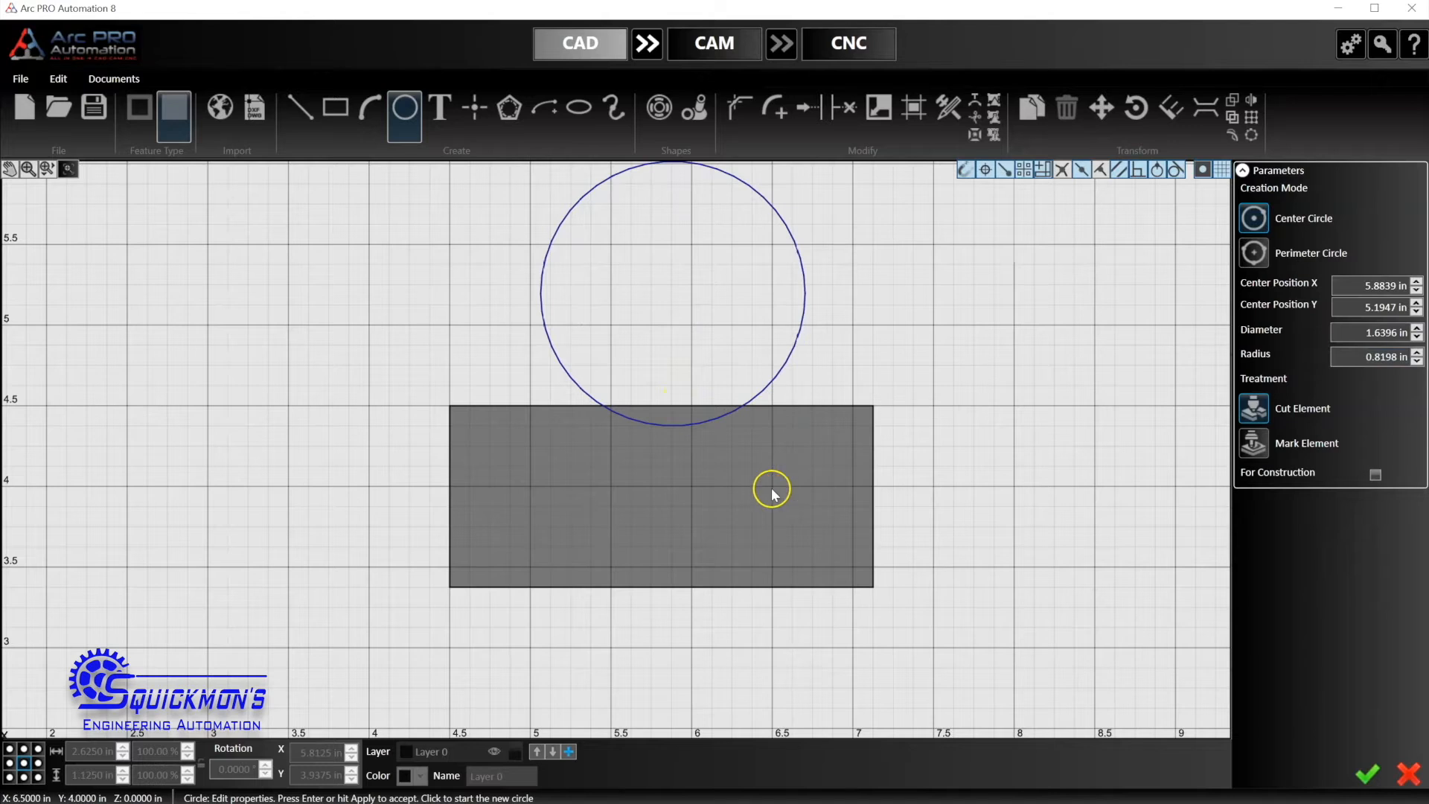
scroll(707, 521, "down", 2)
scroll(702, 184, "up", 1)
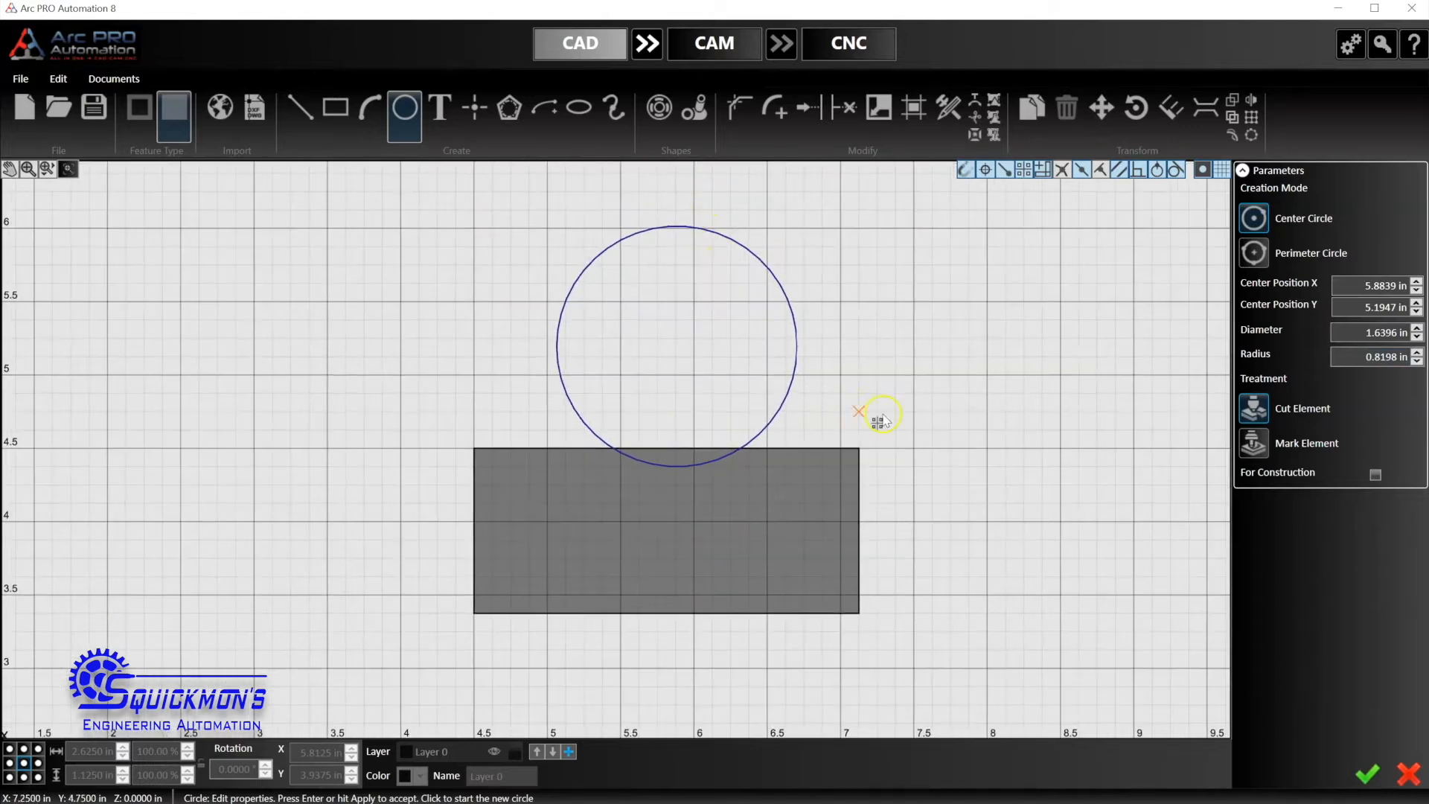
left_click(1366, 774)
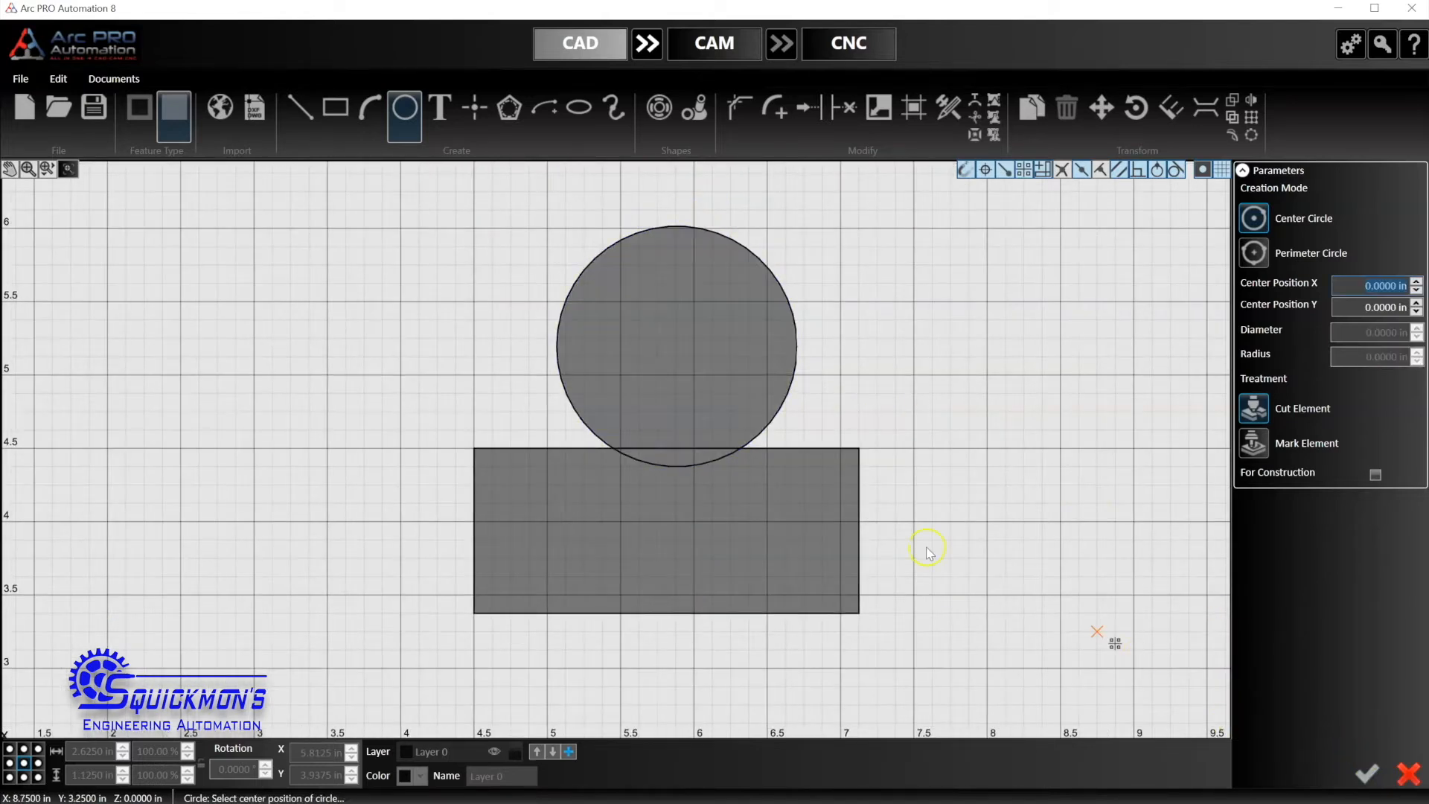
key("Escape")
- Shrink the circle to about 1.50 in in diameter so that it still slightly overlaps the rectangle's upper edge
left_click(789, 384)
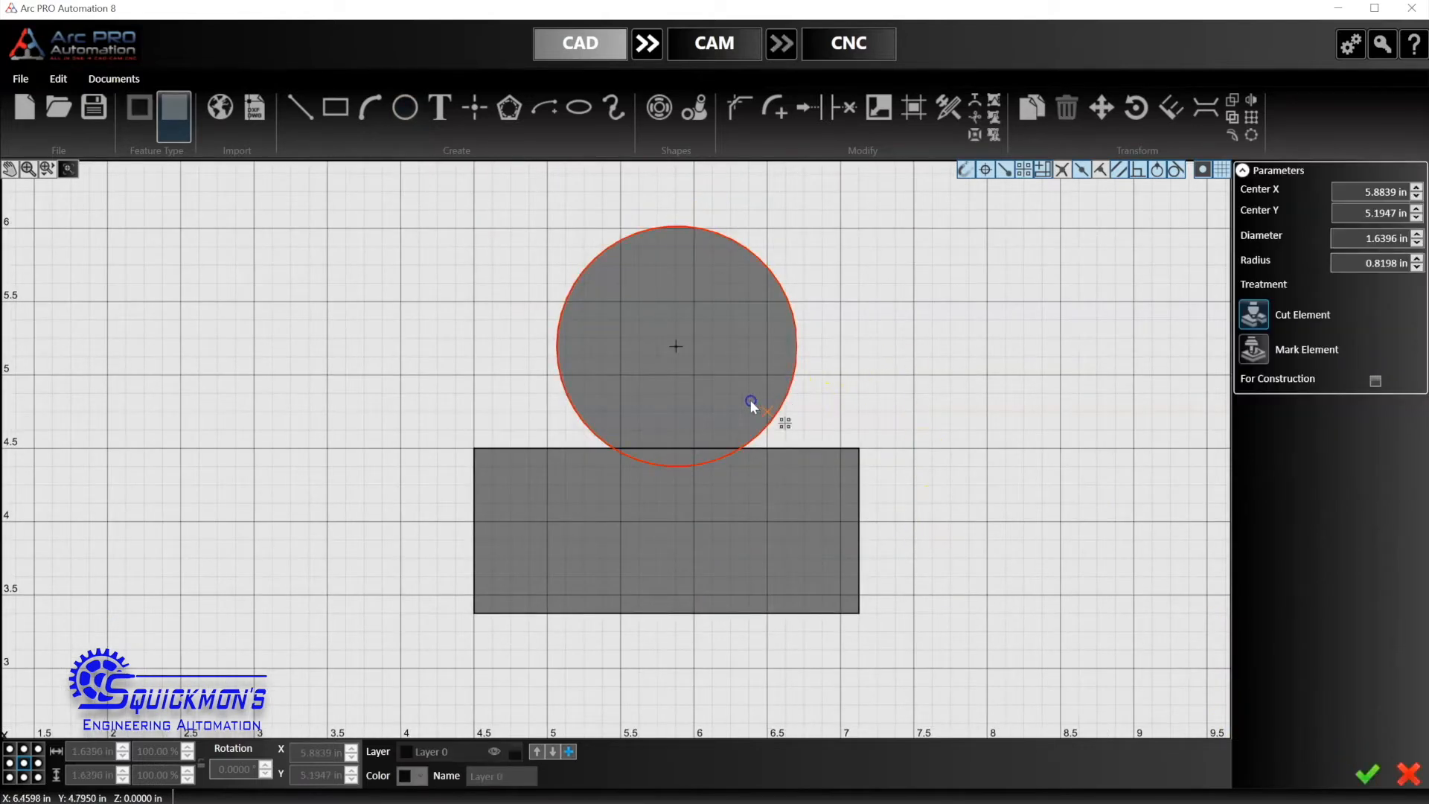
left_click(754, 426)
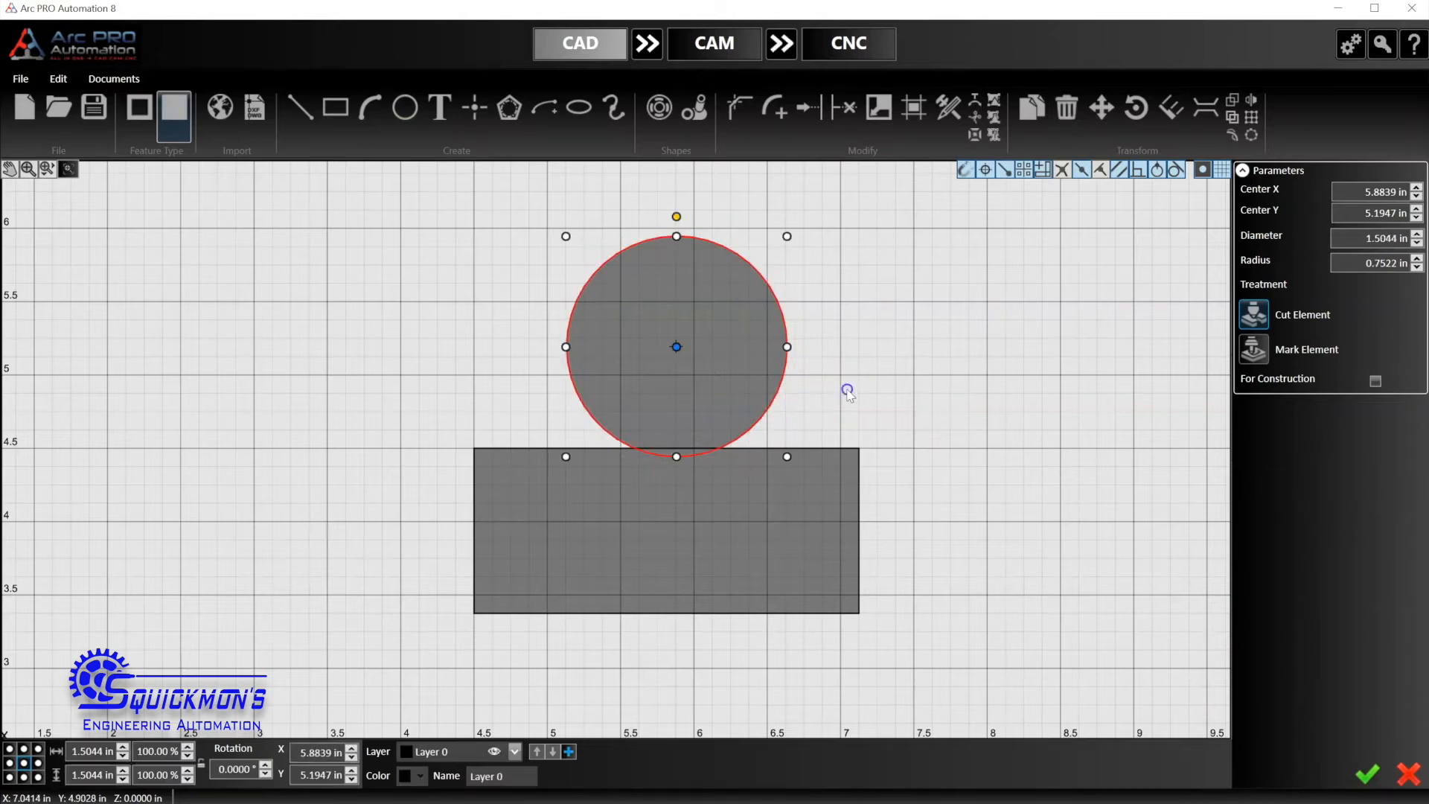
left_click(848, 391)
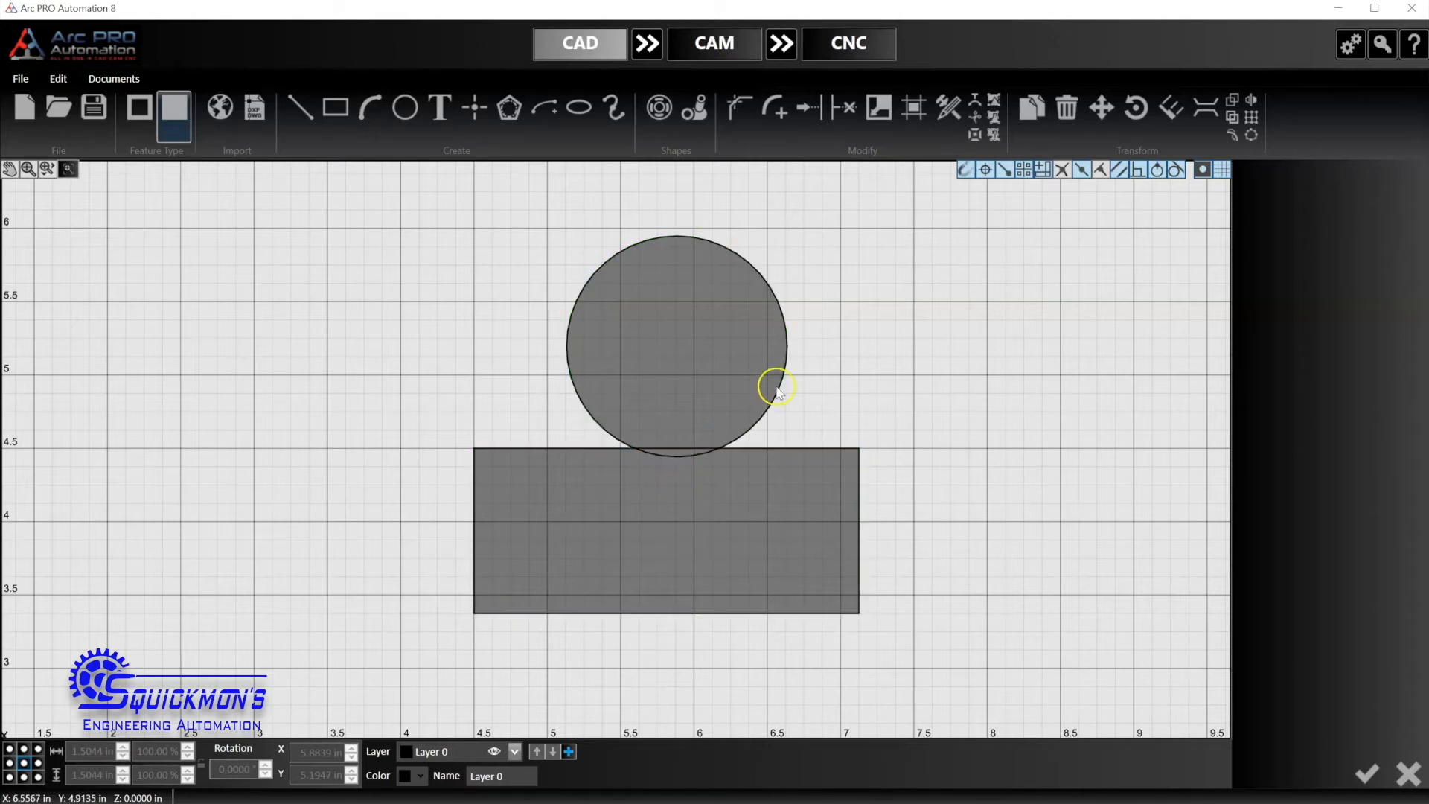
- Merge the overlapping circle and rectangle into one outline and examine the combined shape
left_click_drag(947, 215, 429, 639)
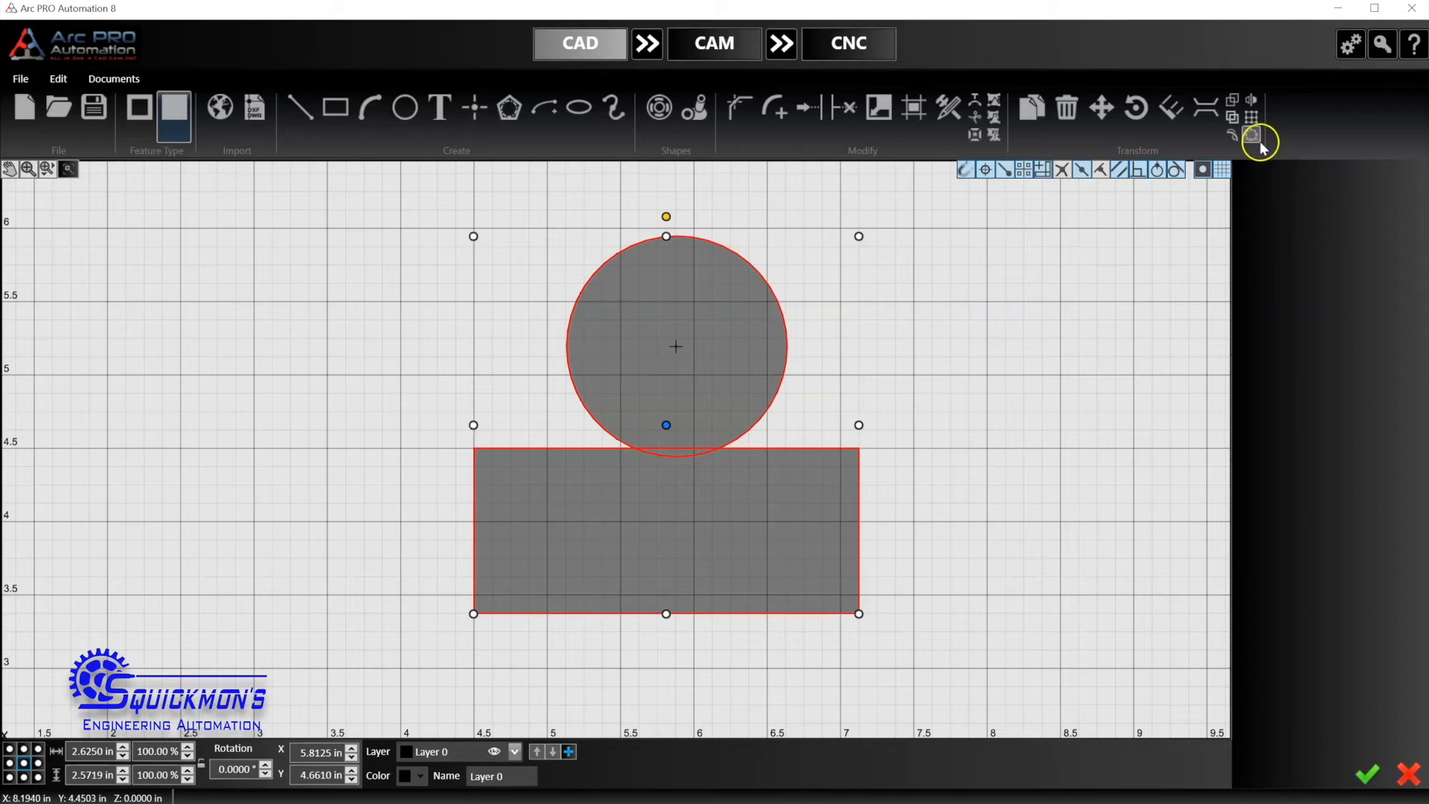
left_click(1235, 120)
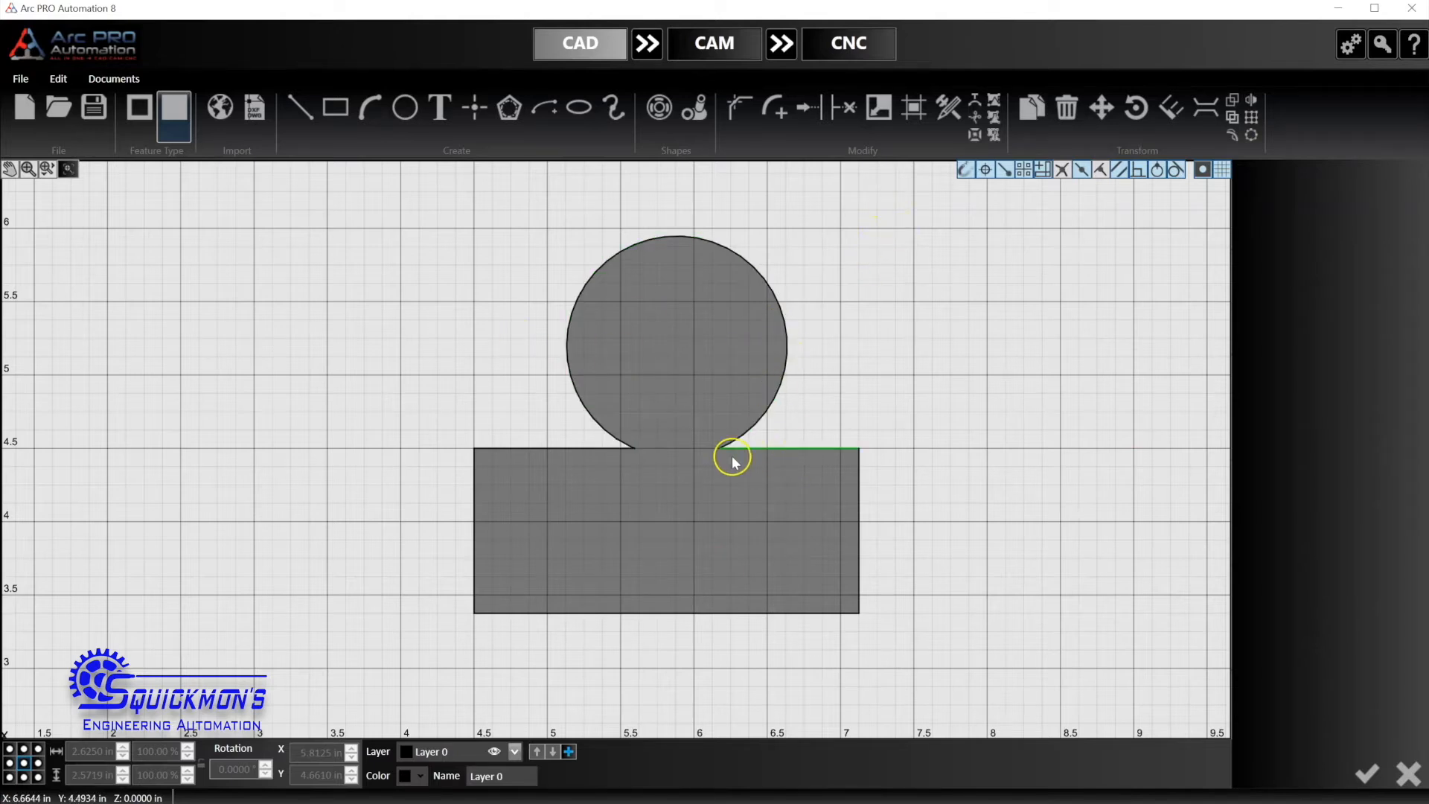
mouse_move(918, 211)
left_mouse_down()
mouse_move(766, 526)
mouse_move(447, 600)
mouse_move(420, 642)
left_mouse_up()
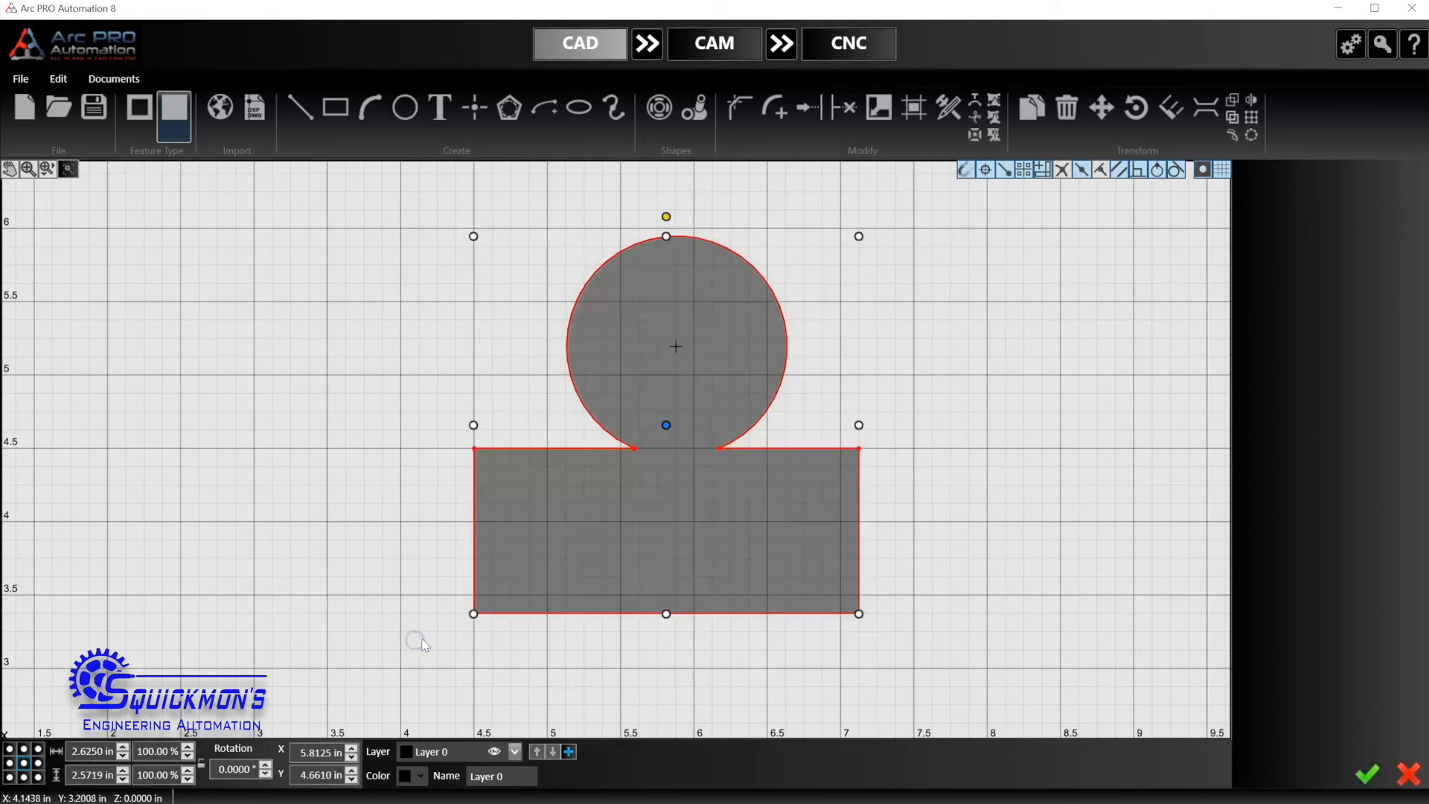
left_click(519, 564)
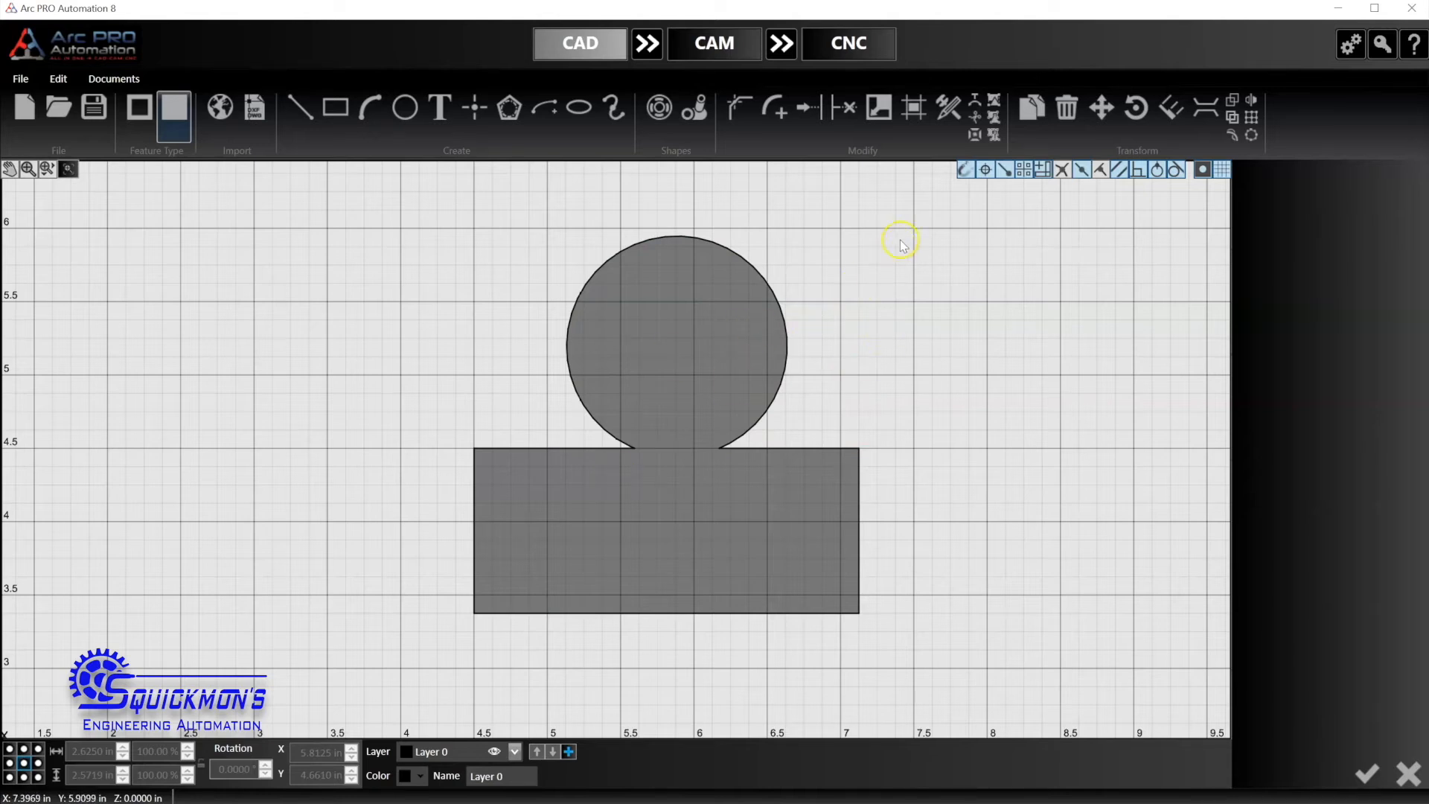
- Delete the entire merged circle and rectangle shape from the drawing
mouse_move(899, 237)
left_mouse_down()
mouse_move(788, 456)
mouse_move(442, 639)
left_mouse_up()
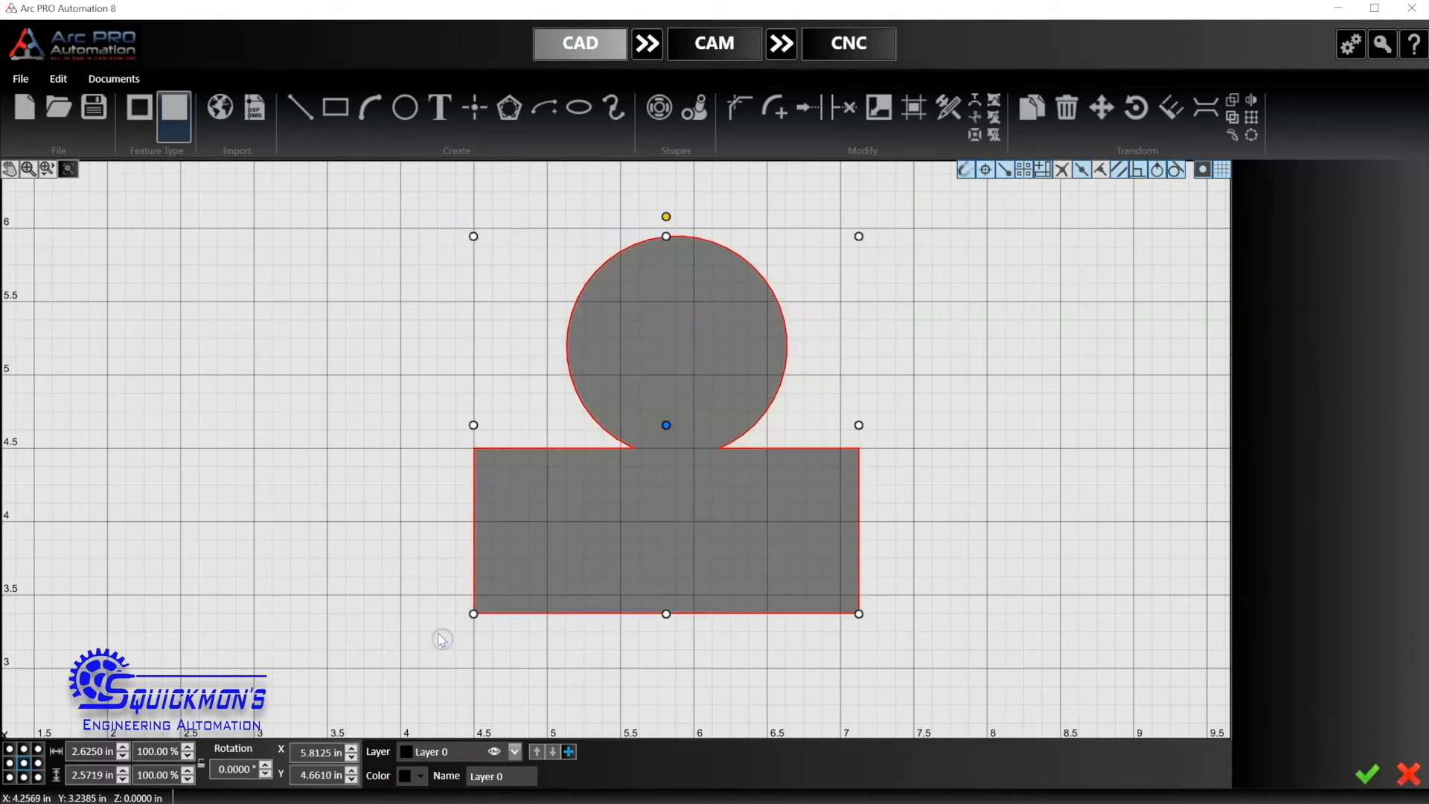
key("Delete")
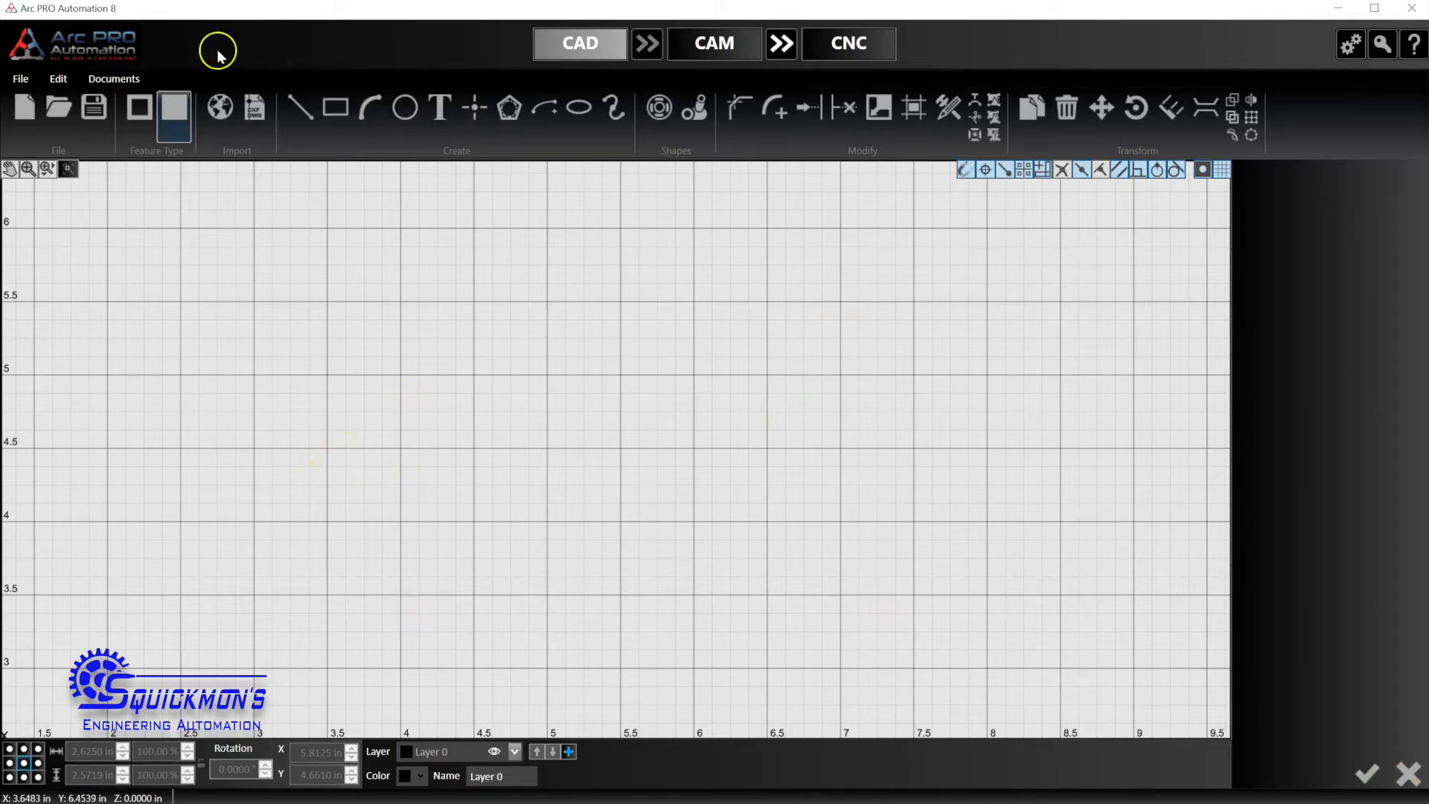
- Place the word "Text" in 1 in Arial with left alignment at about X 4.14 in, Y 4.44 in
left_click(440, 113)
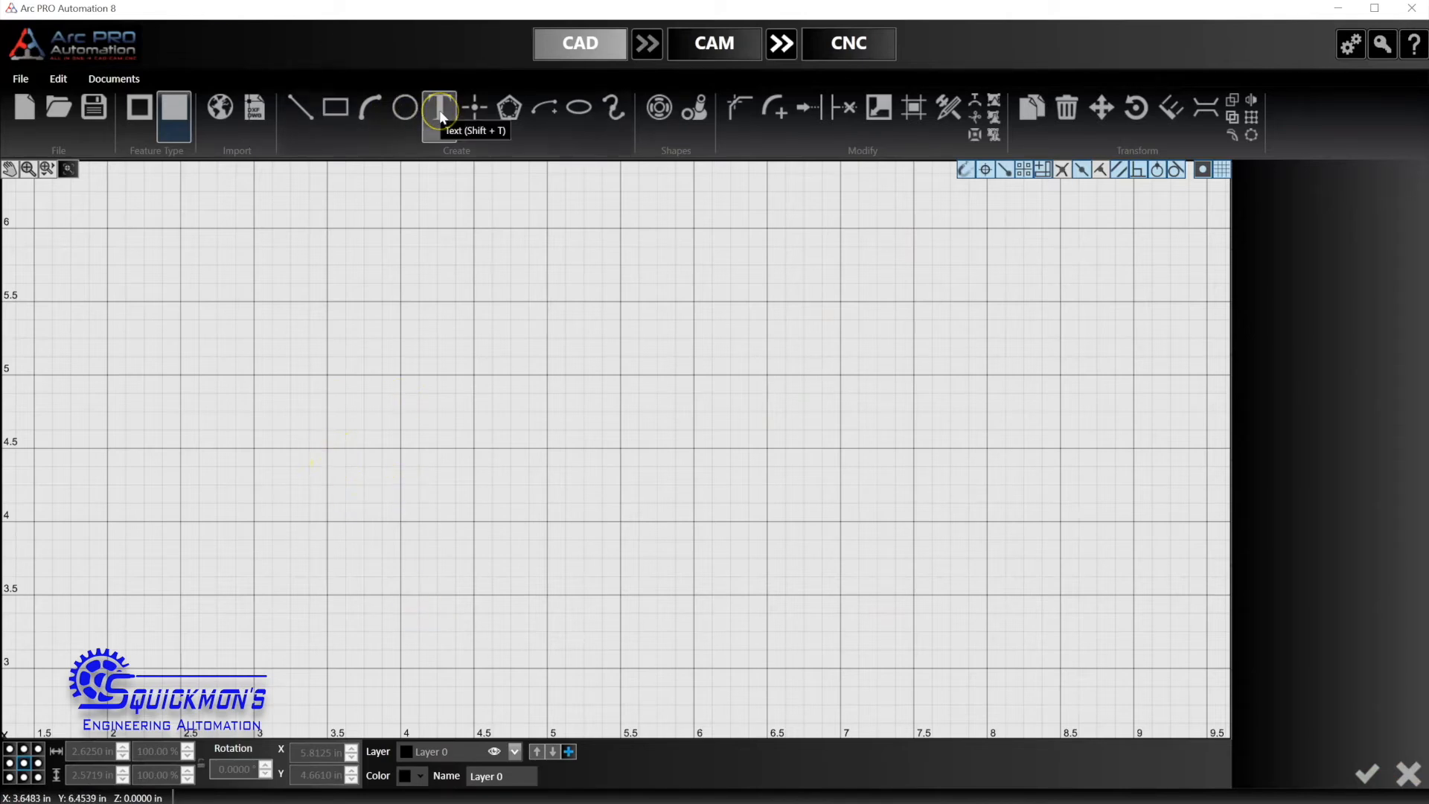
left_click(442, 115)
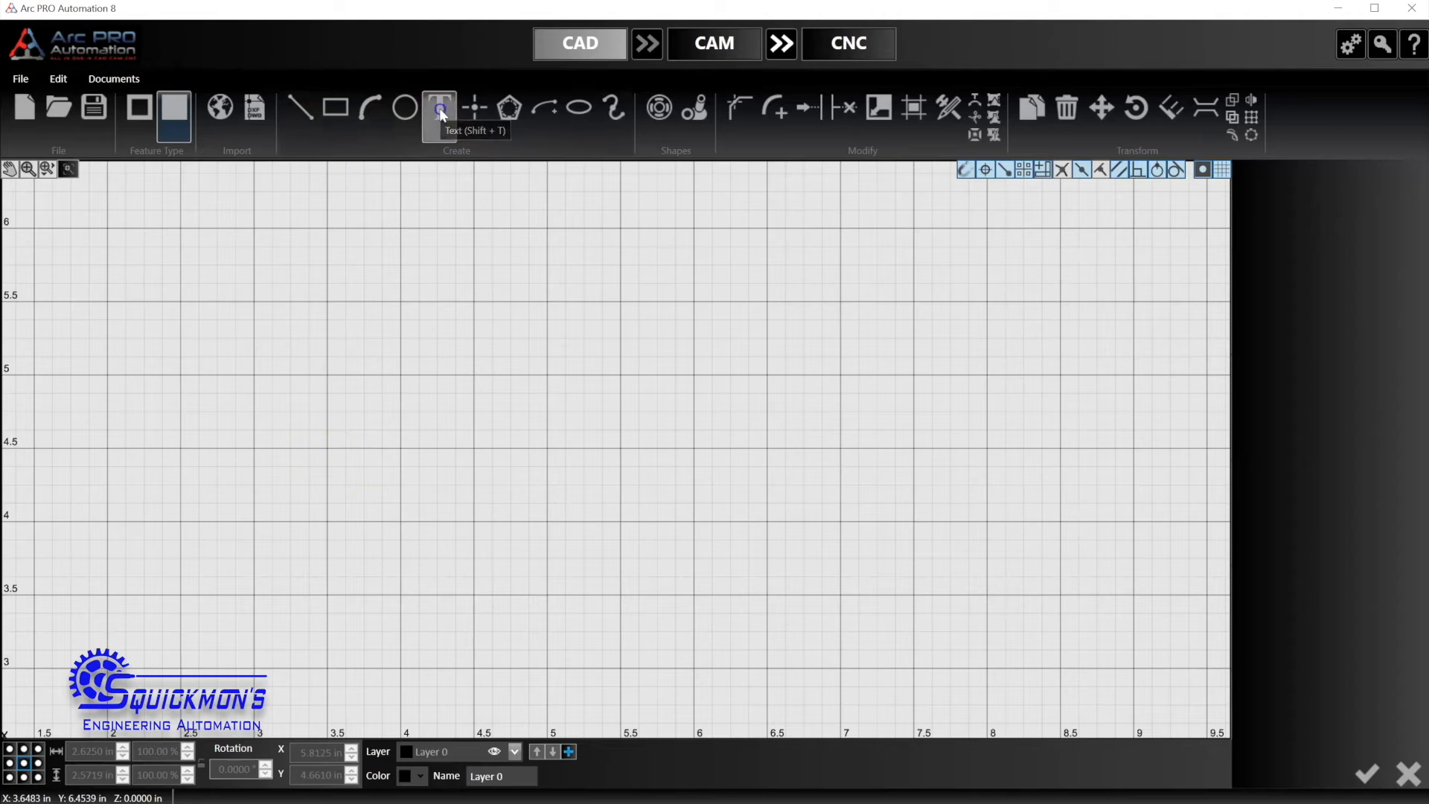
left_click(421, 458)
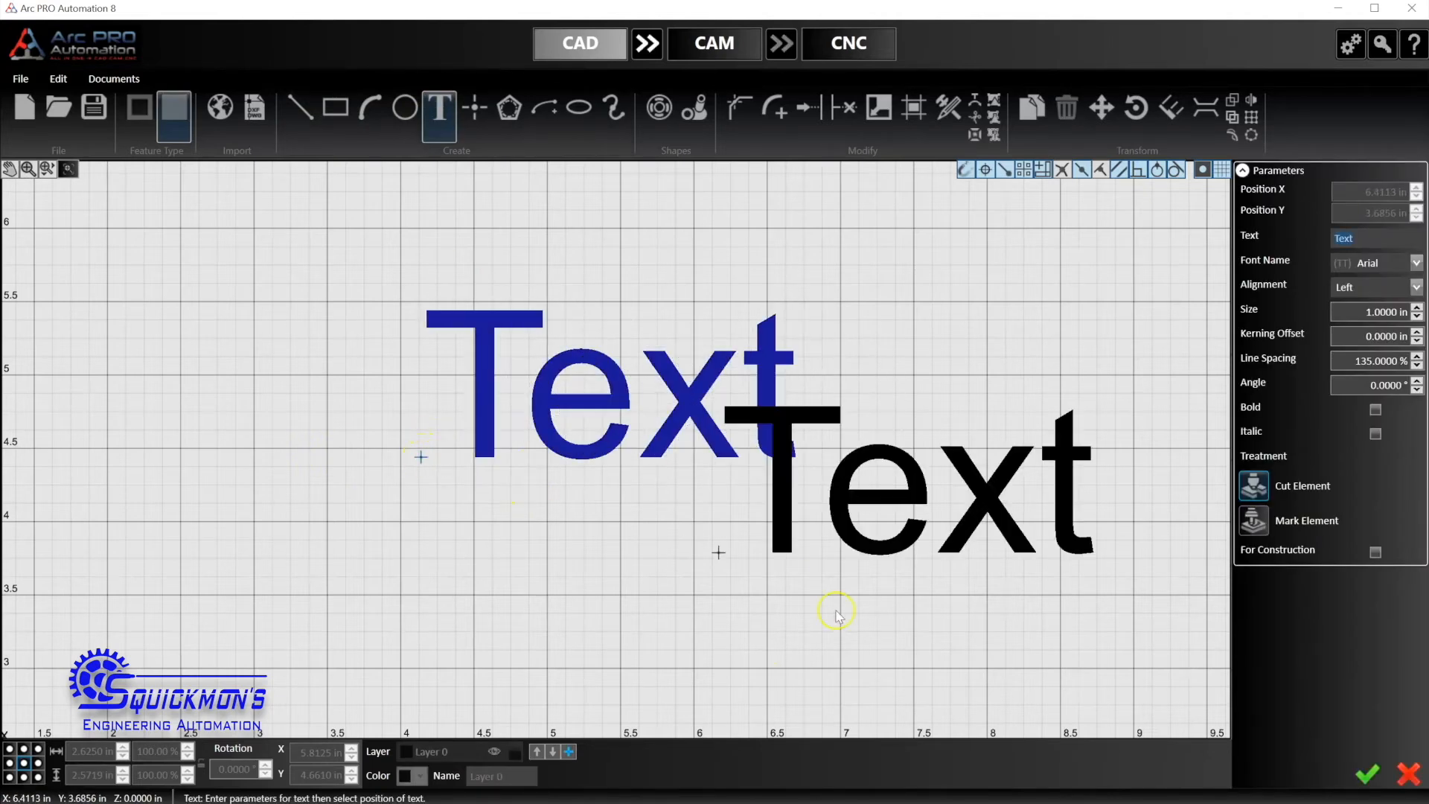
left_click(1384, 790)
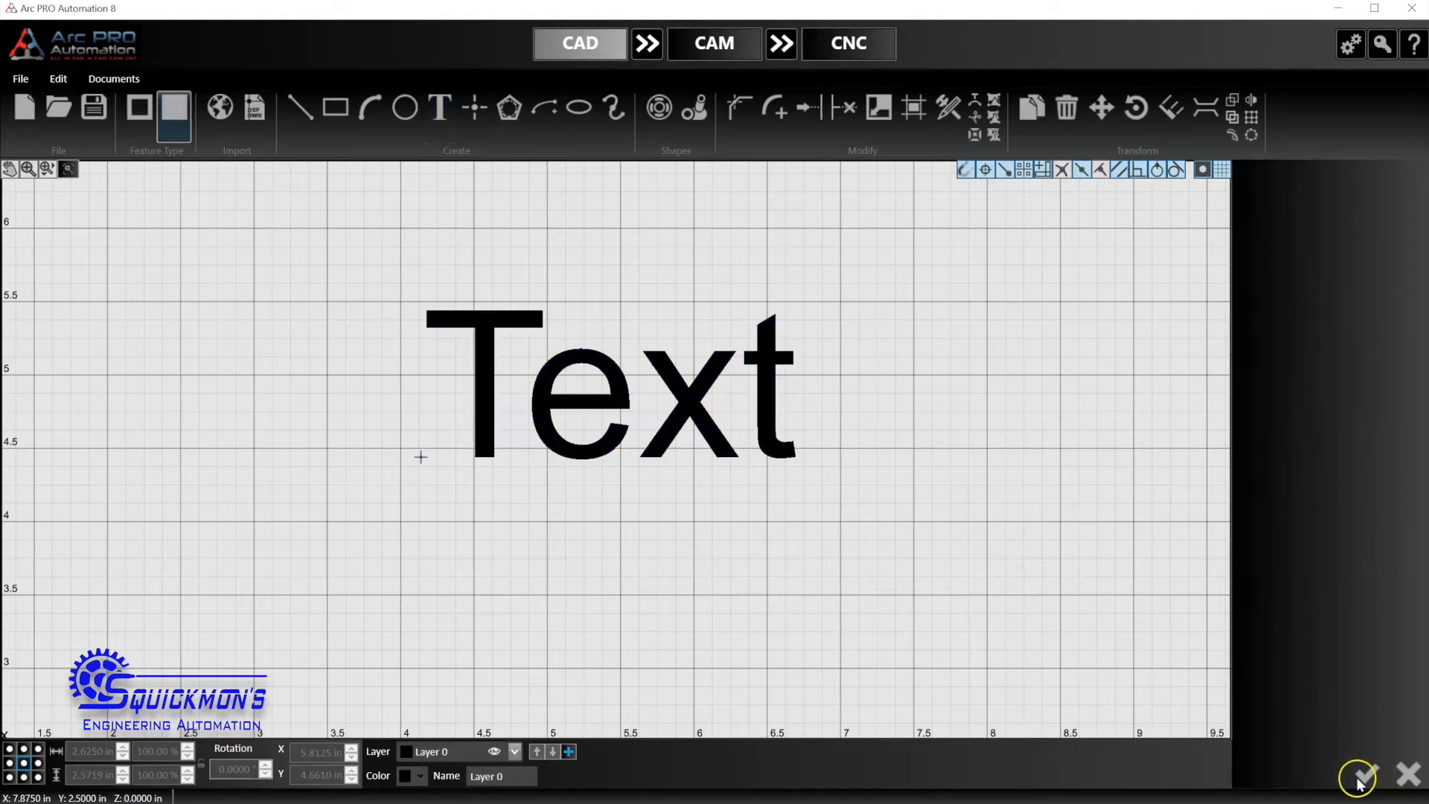
- Convert the word "Text" into individual line segments with an accuracy of 0.0100 and examine the resulting outlines
left_click(770, 386)
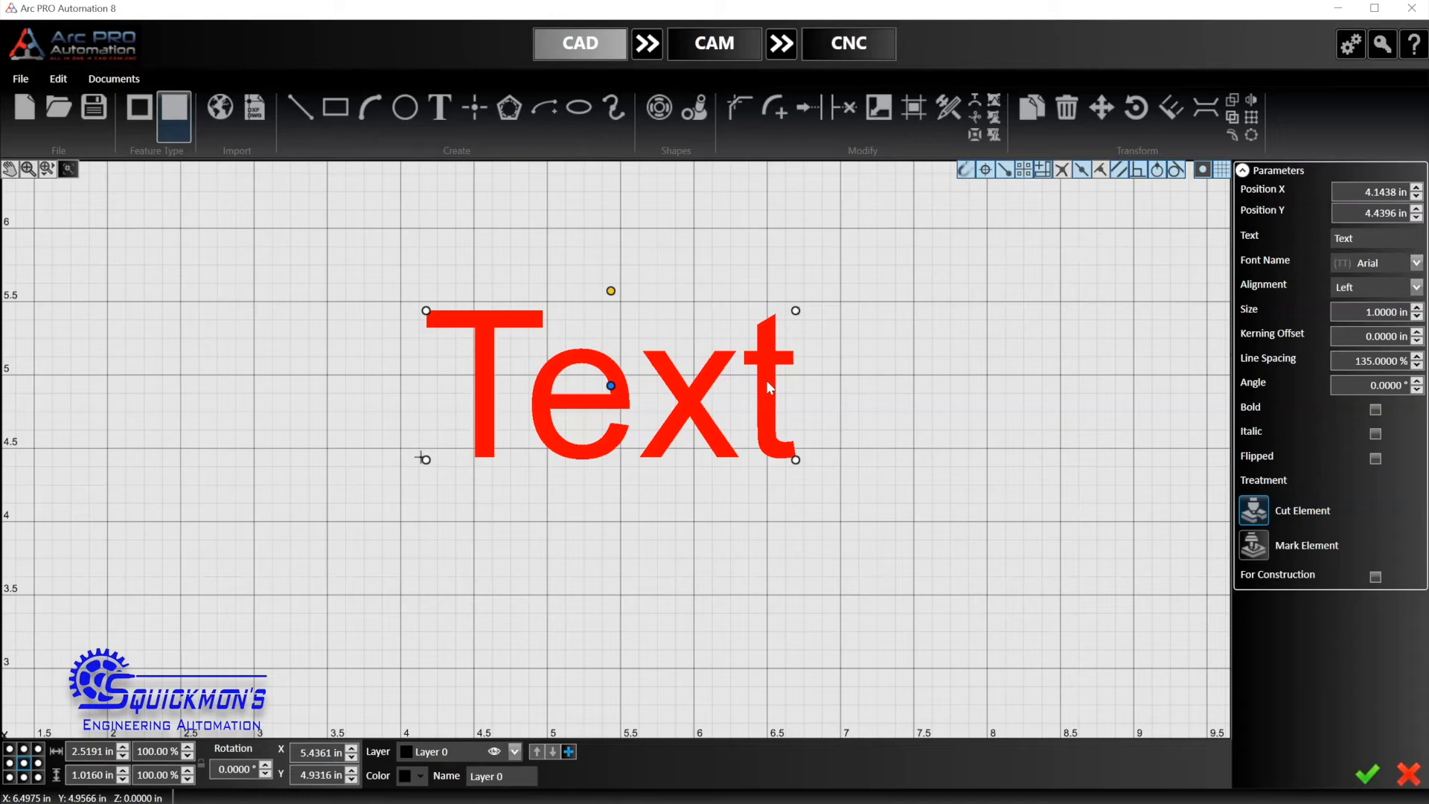
key("x")
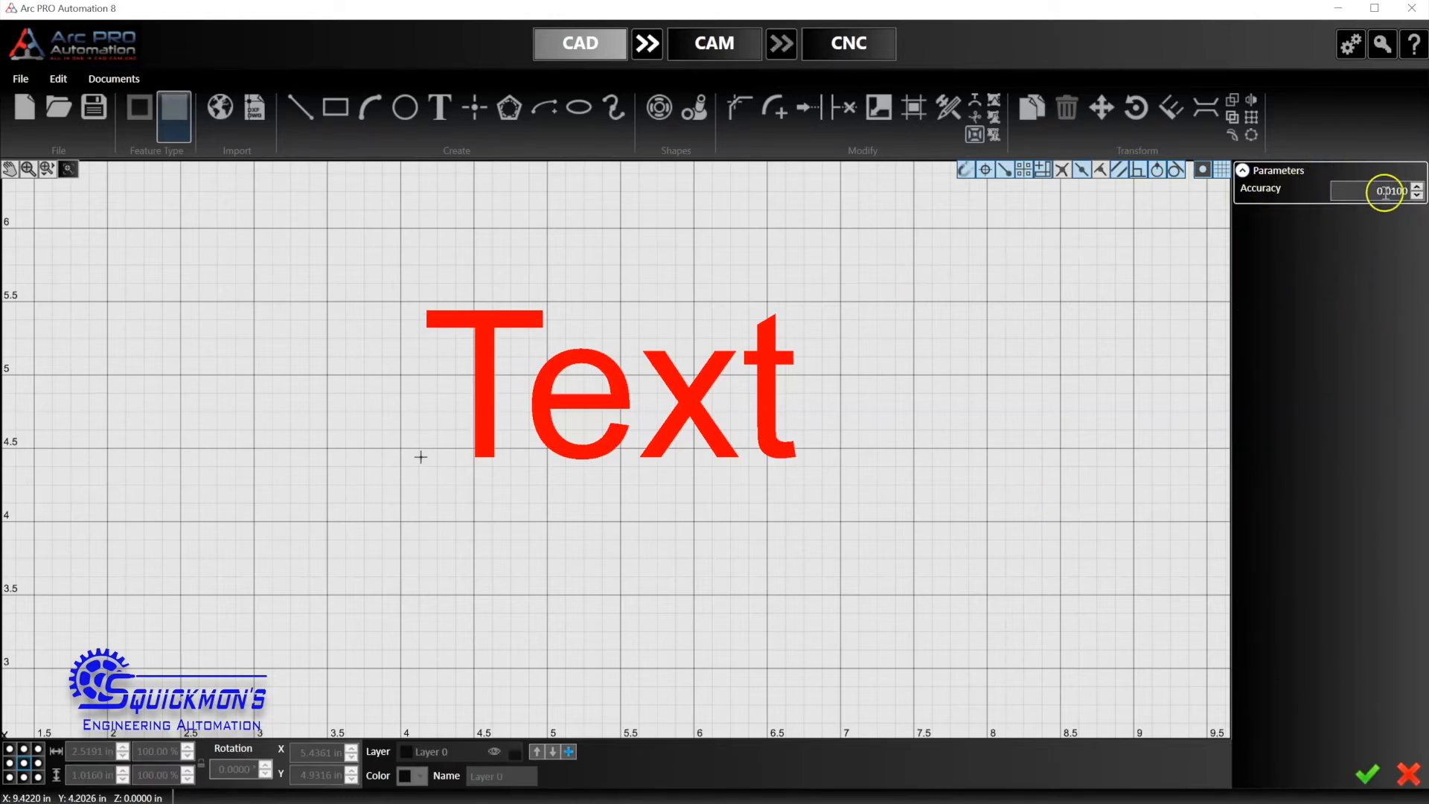
left_click(1373, 776)
left_click(966, 567)
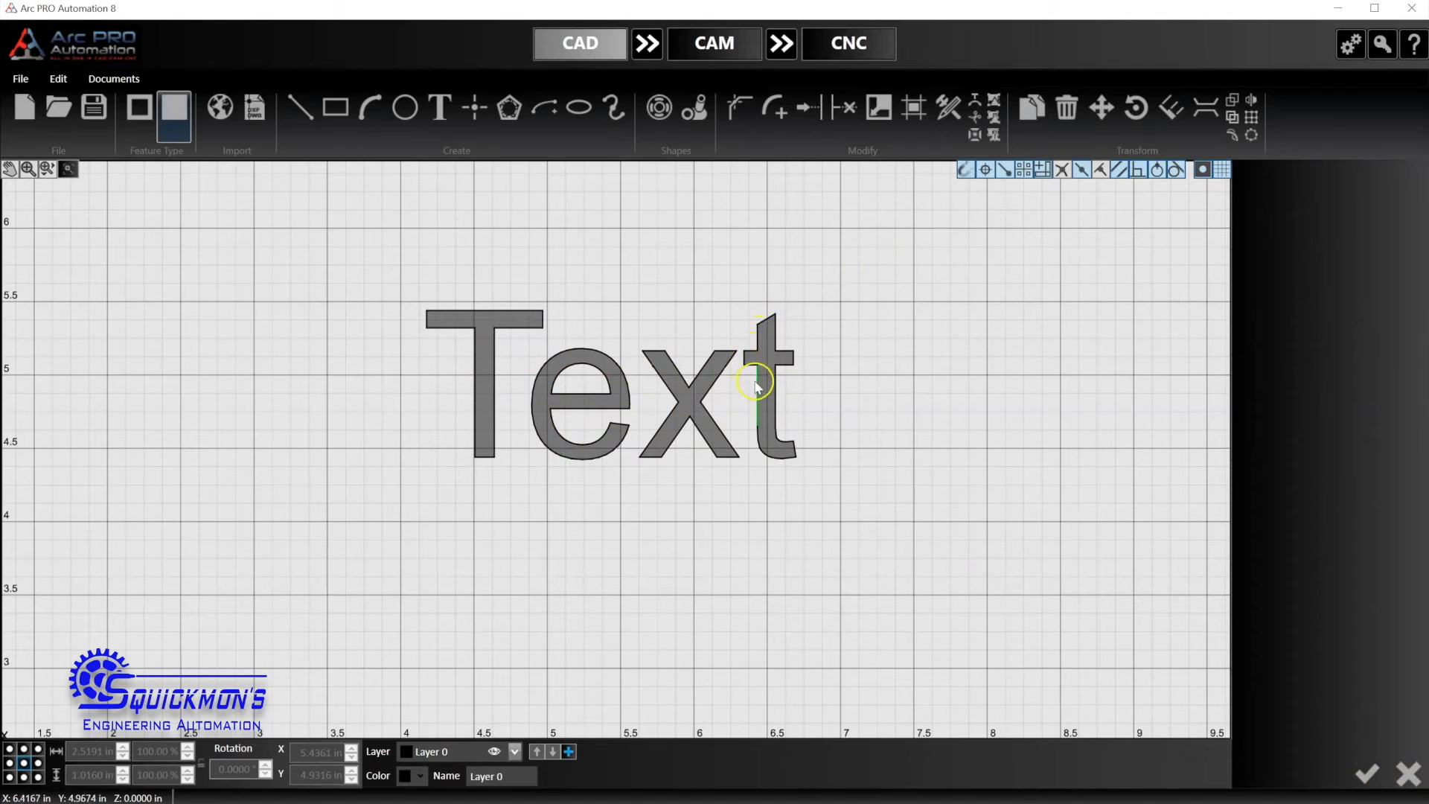
left_click_drag(896, 267, 254, 509)
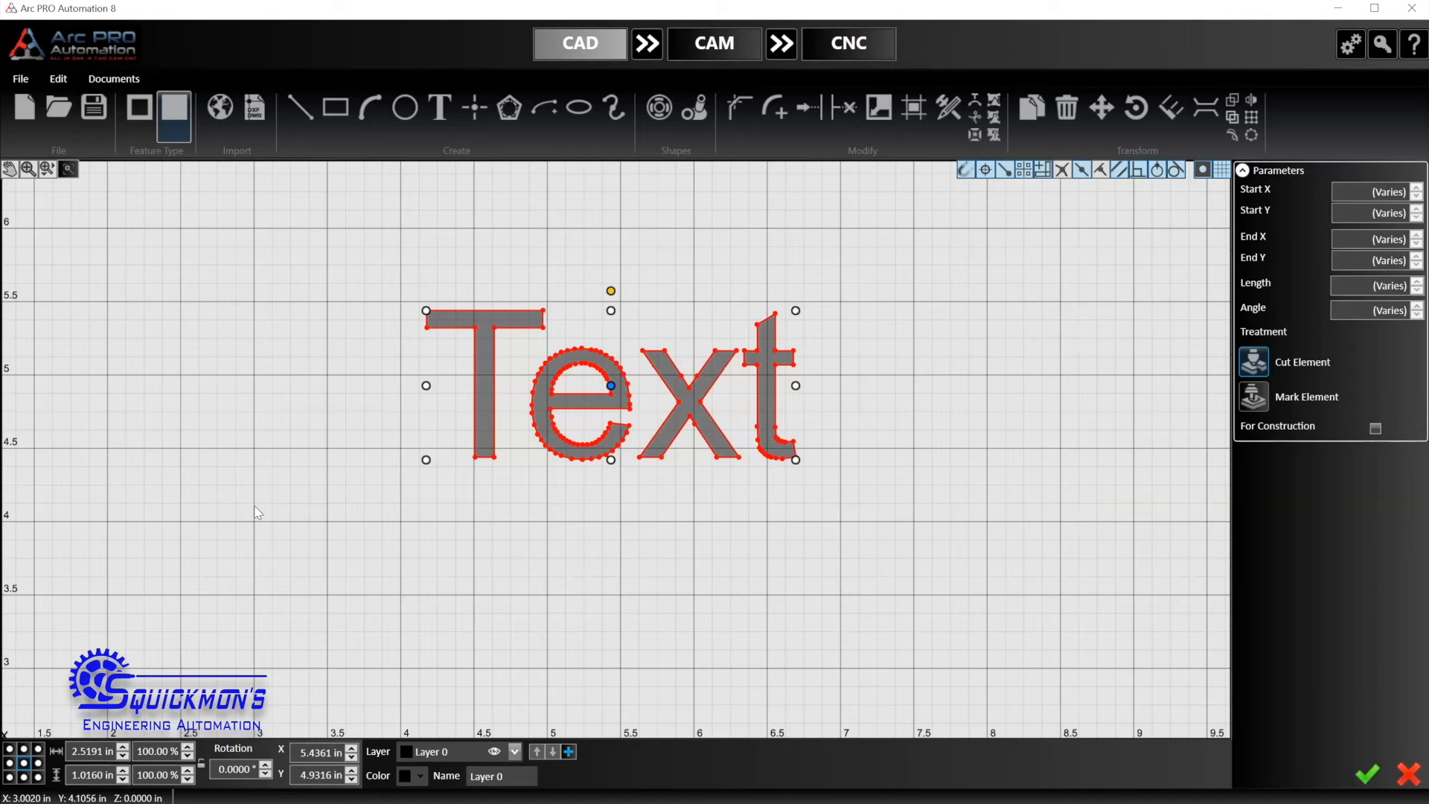
key("Escape")
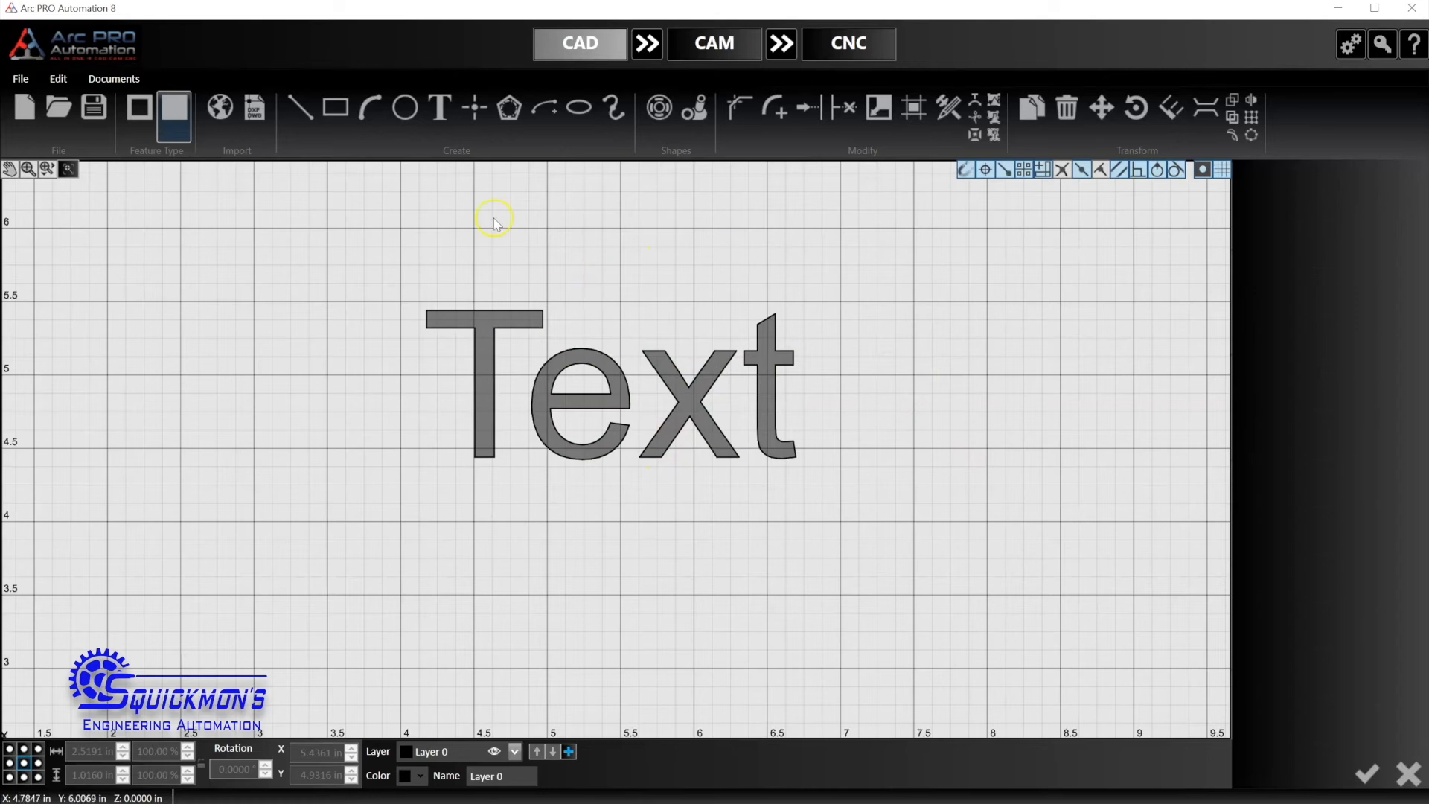
- Draw a corner rectangle about 2.45 in wide and 0.45 in high from X 4.35, Y 4.45, overlapping the bottoms of the letters
left_click(337, 115)
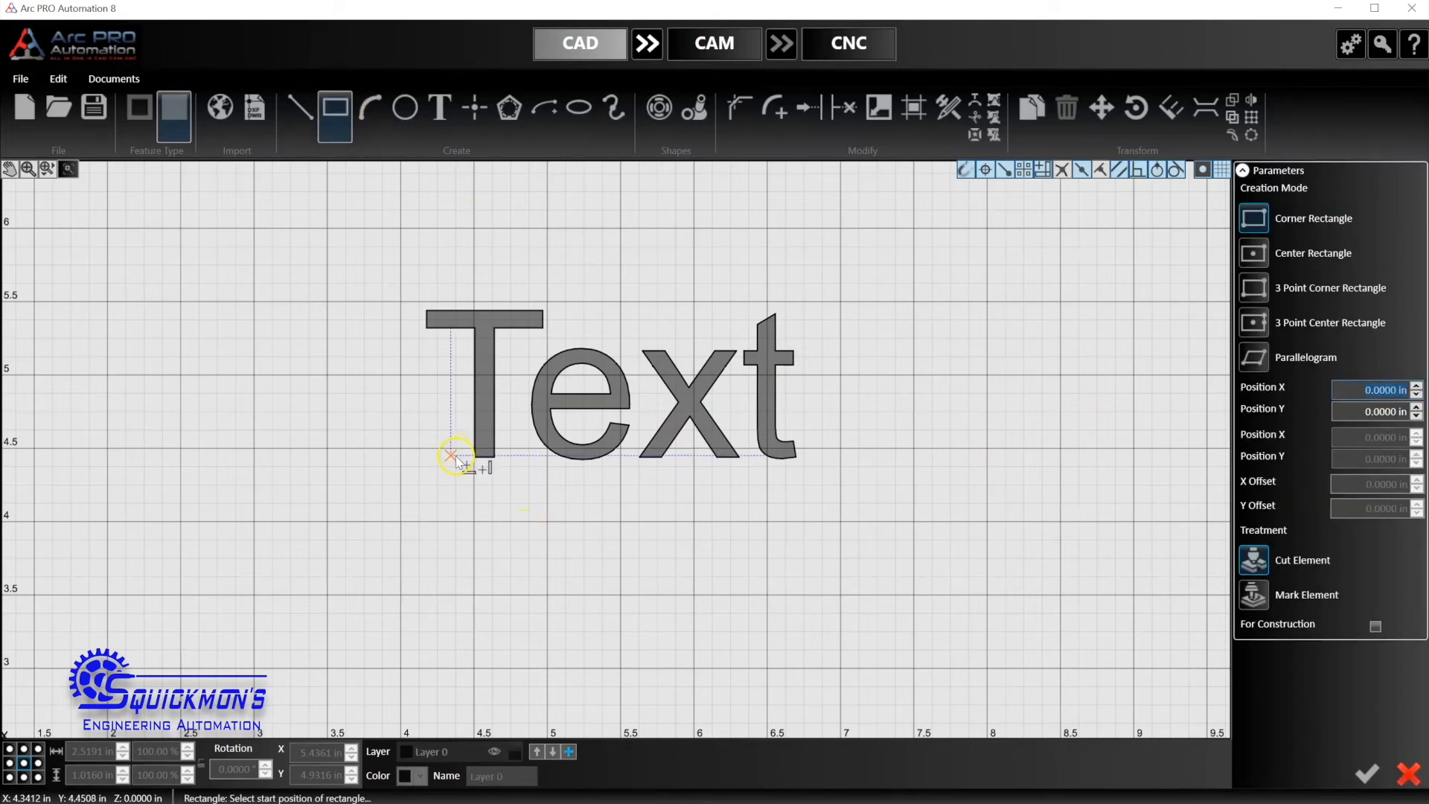
scroll(458, 456, "up", 2)
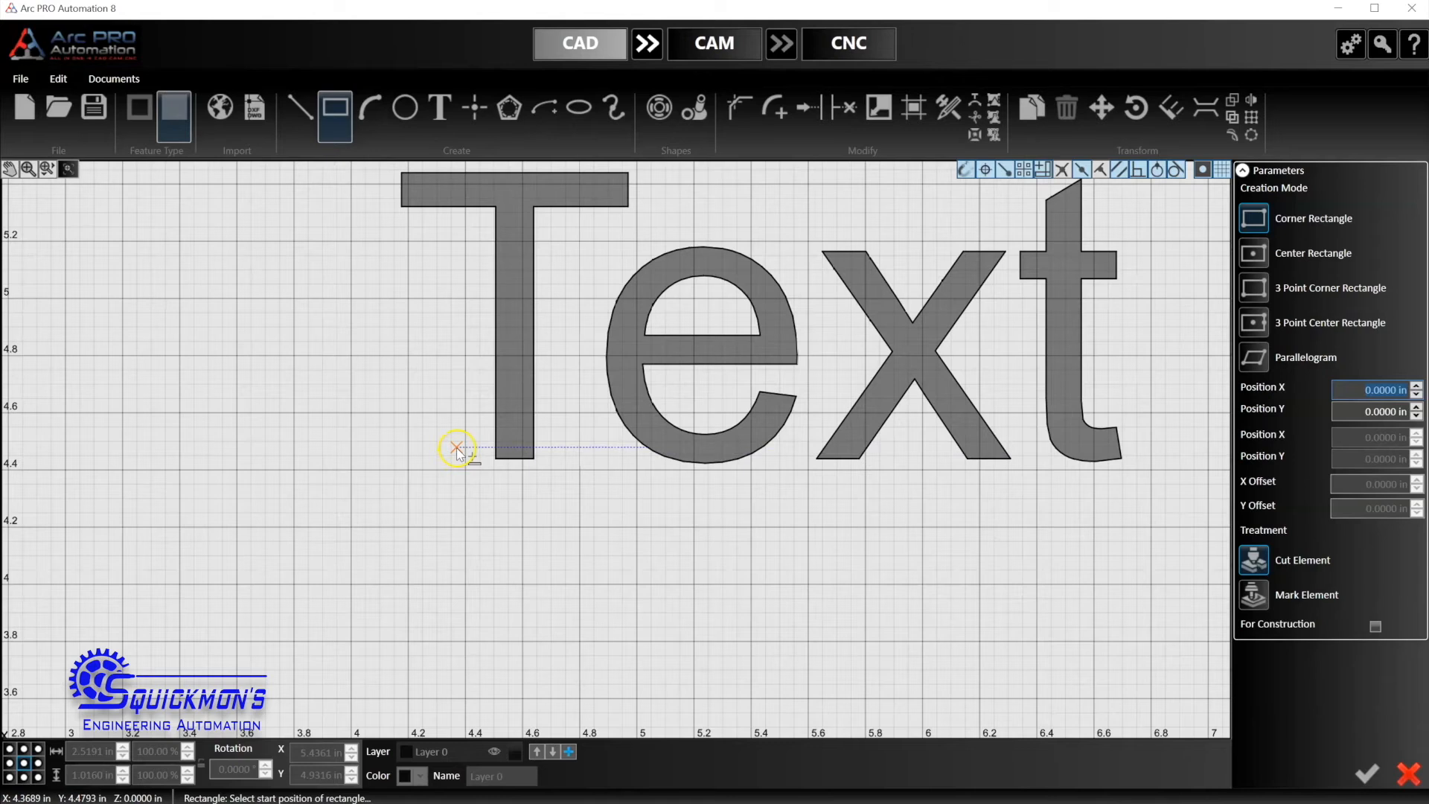
left_click(452, 455)
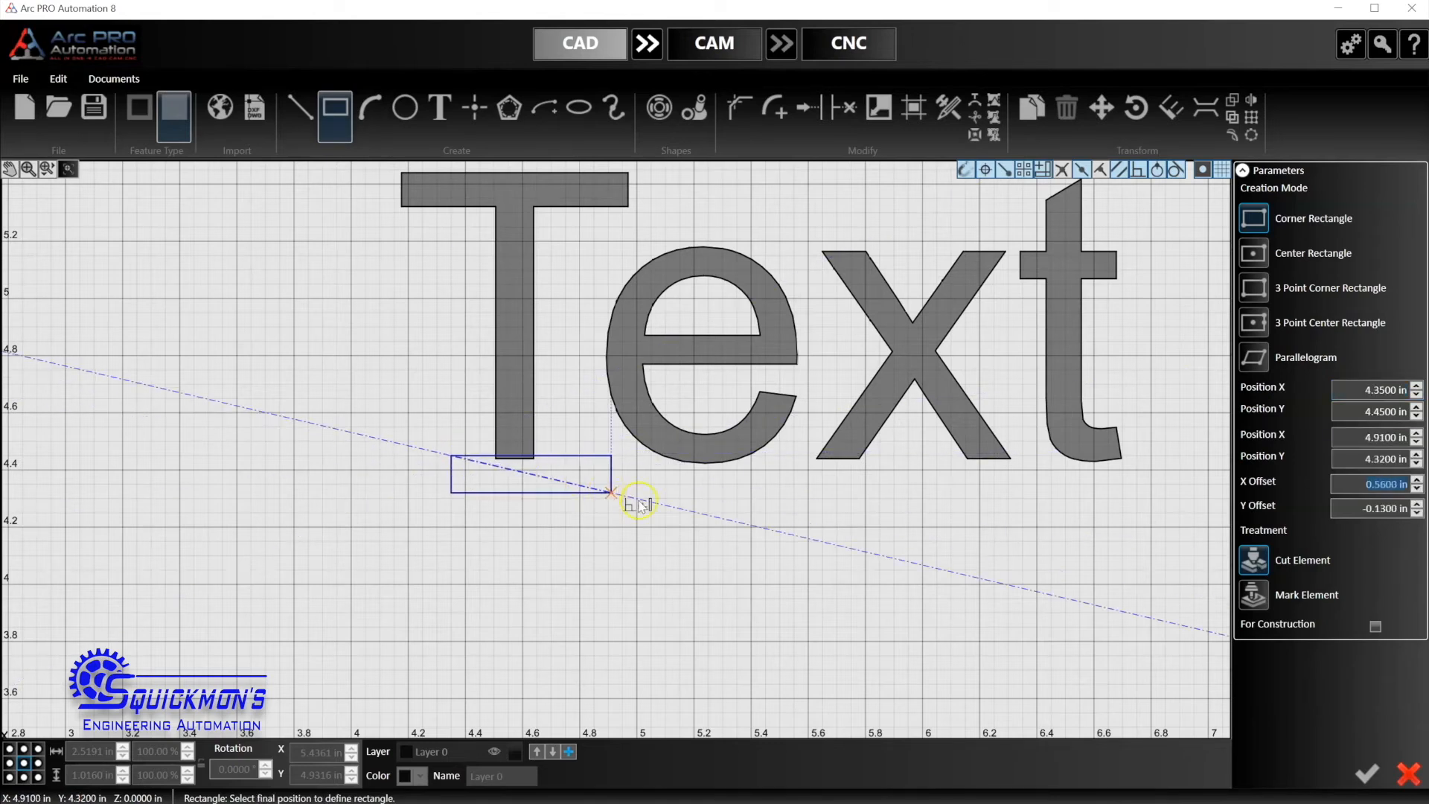
left_click(1152, 583)
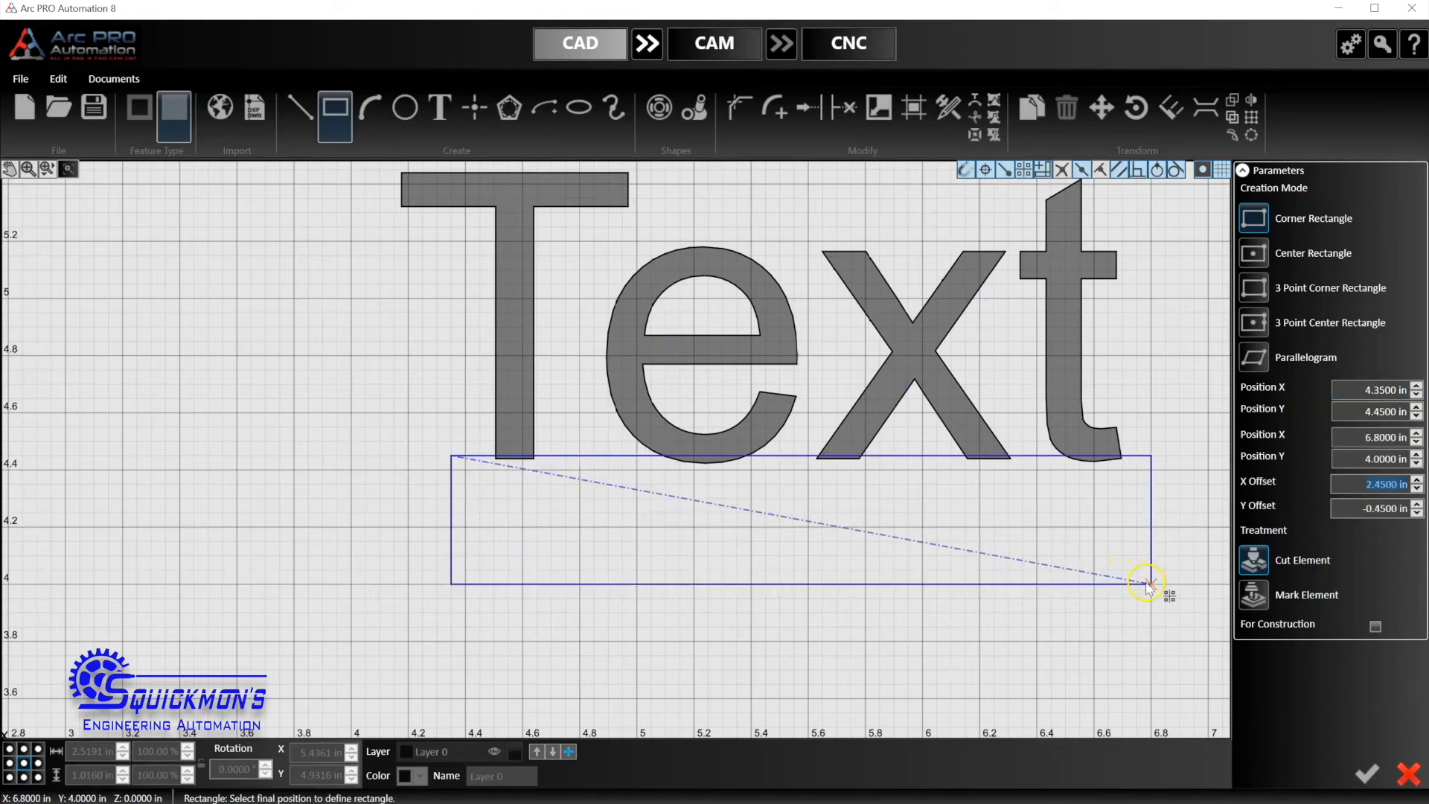
left_click(1370, 775)
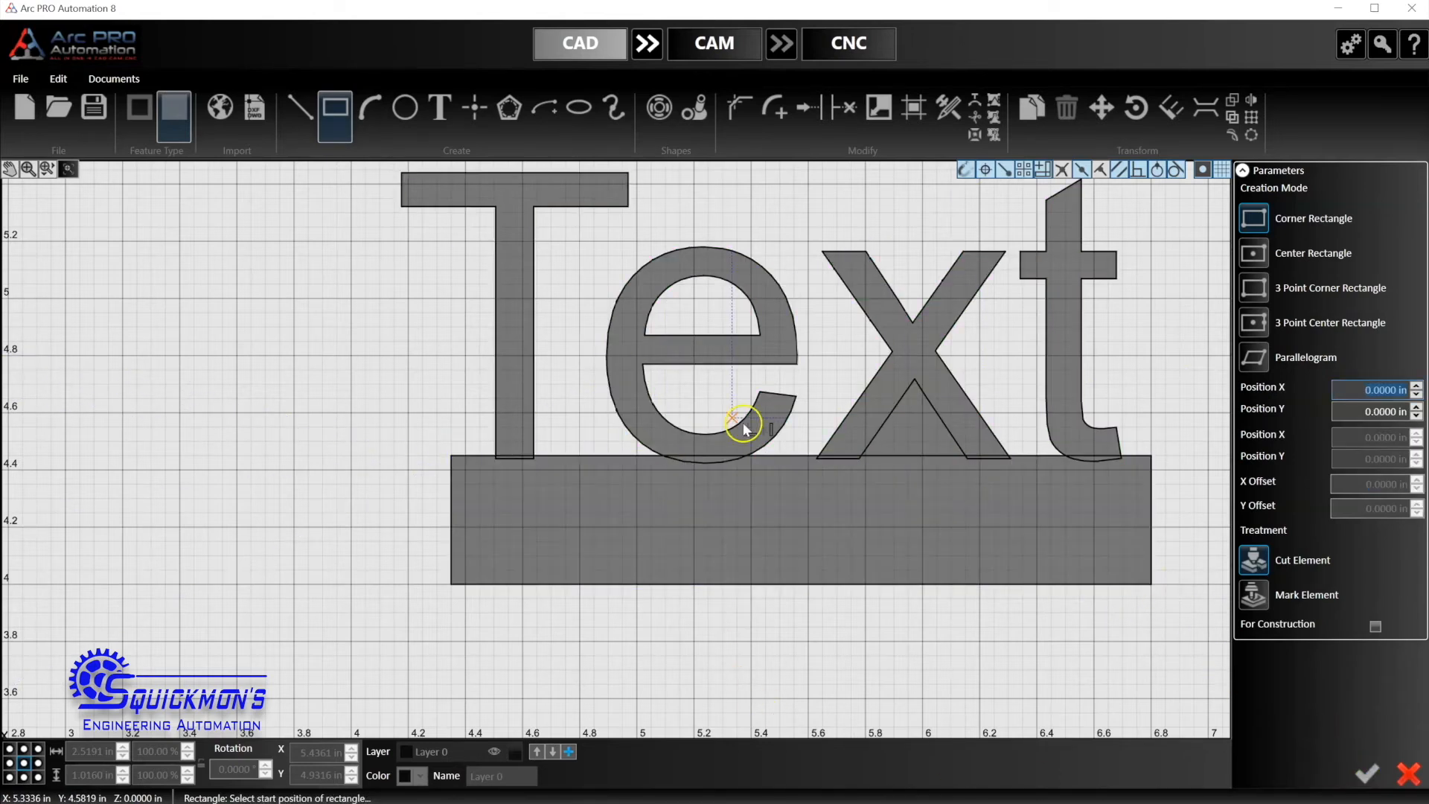
key("Escape")
scroll(566, 499, "down", 3)
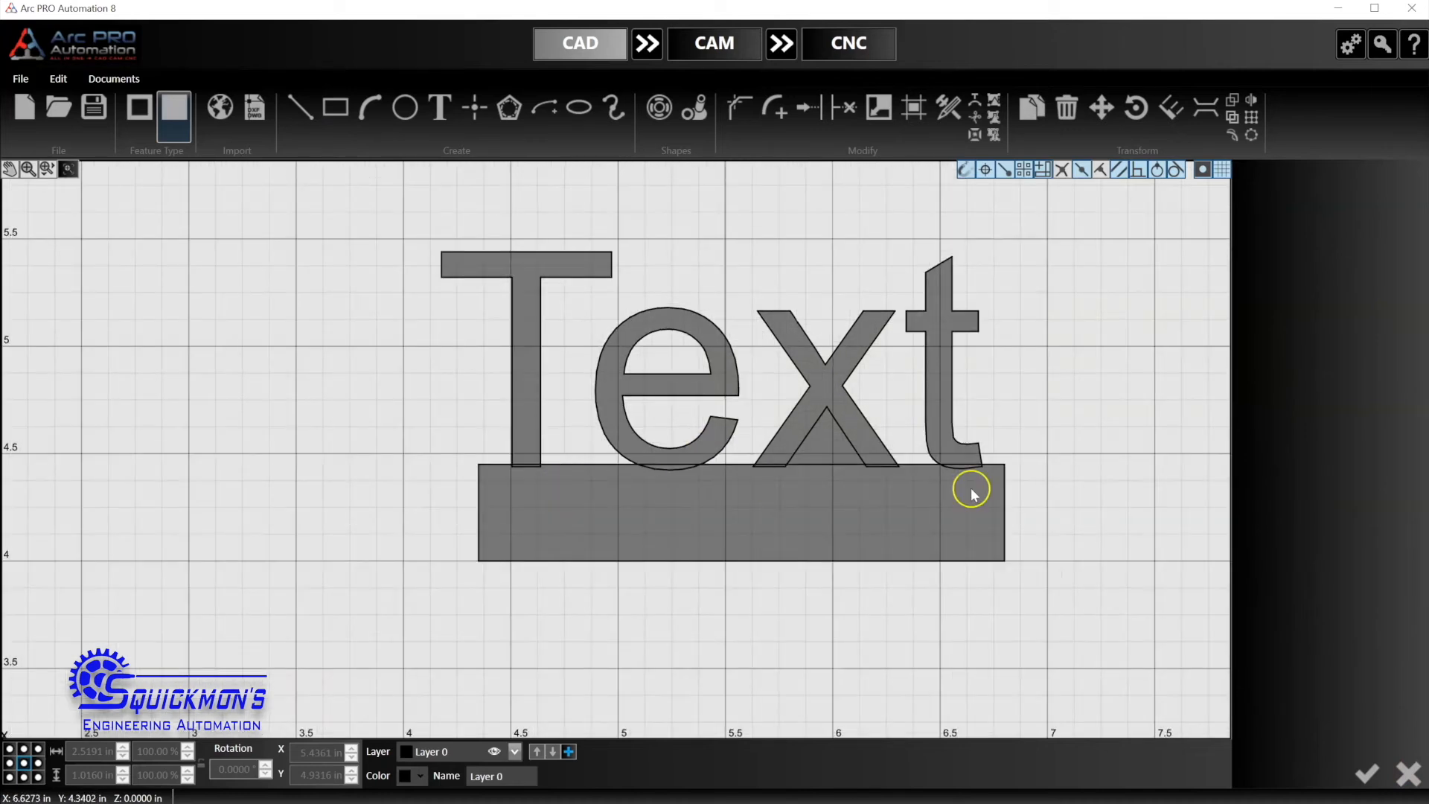
scroll(980, 505, "up", 3)
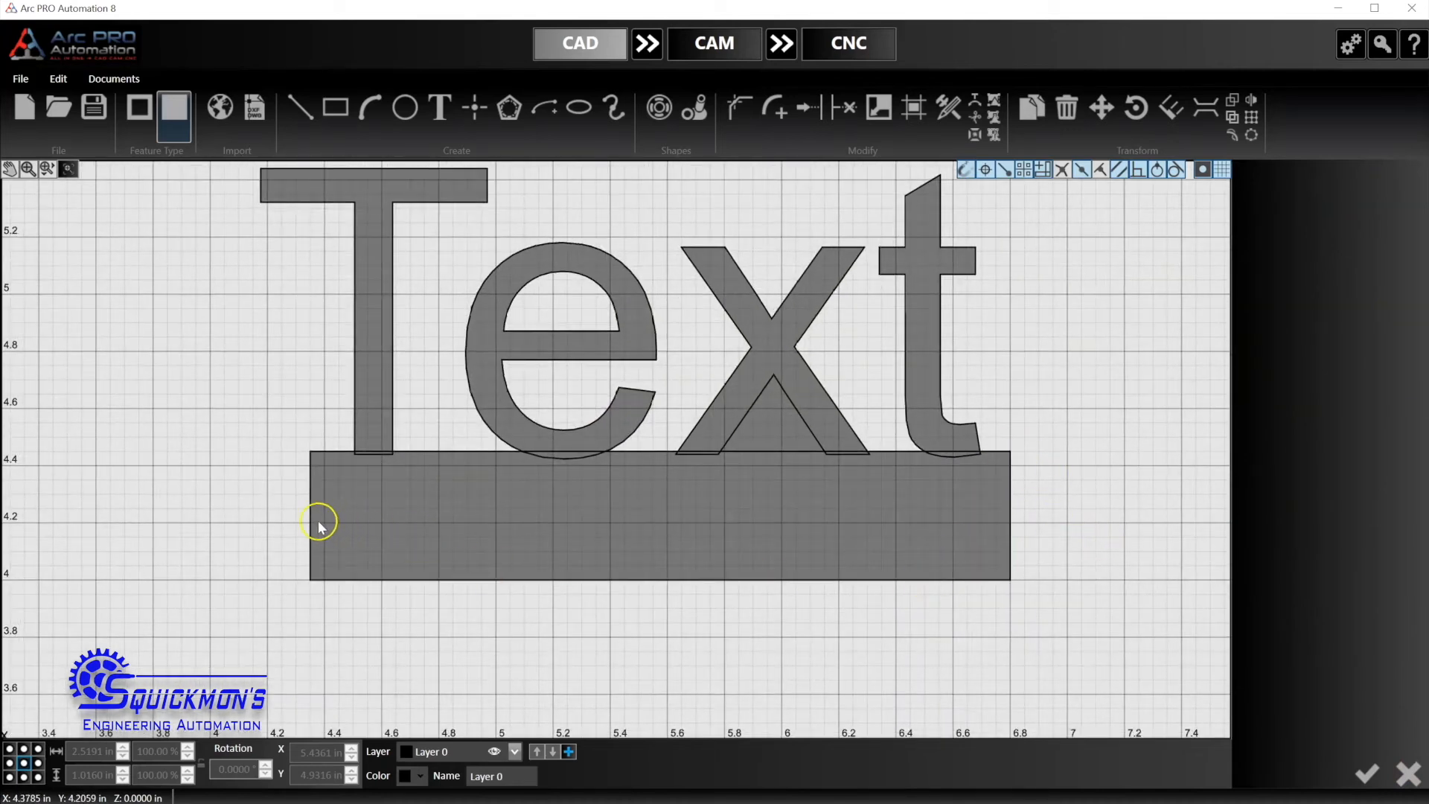
left_click_drag(283, 438, 1044, 617)
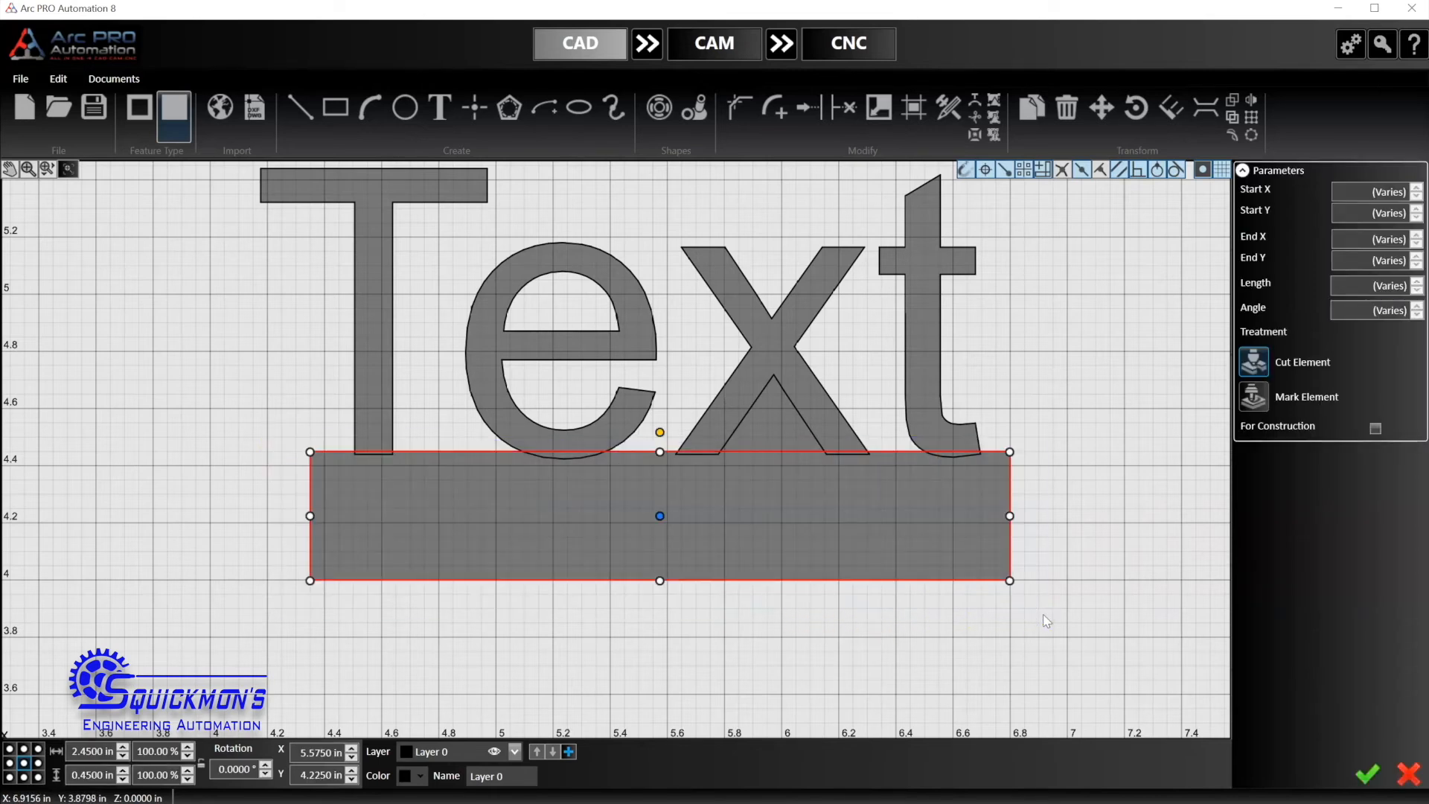
left_click(1048, 620)
left_click_drag(299, 434, 1041, 642)
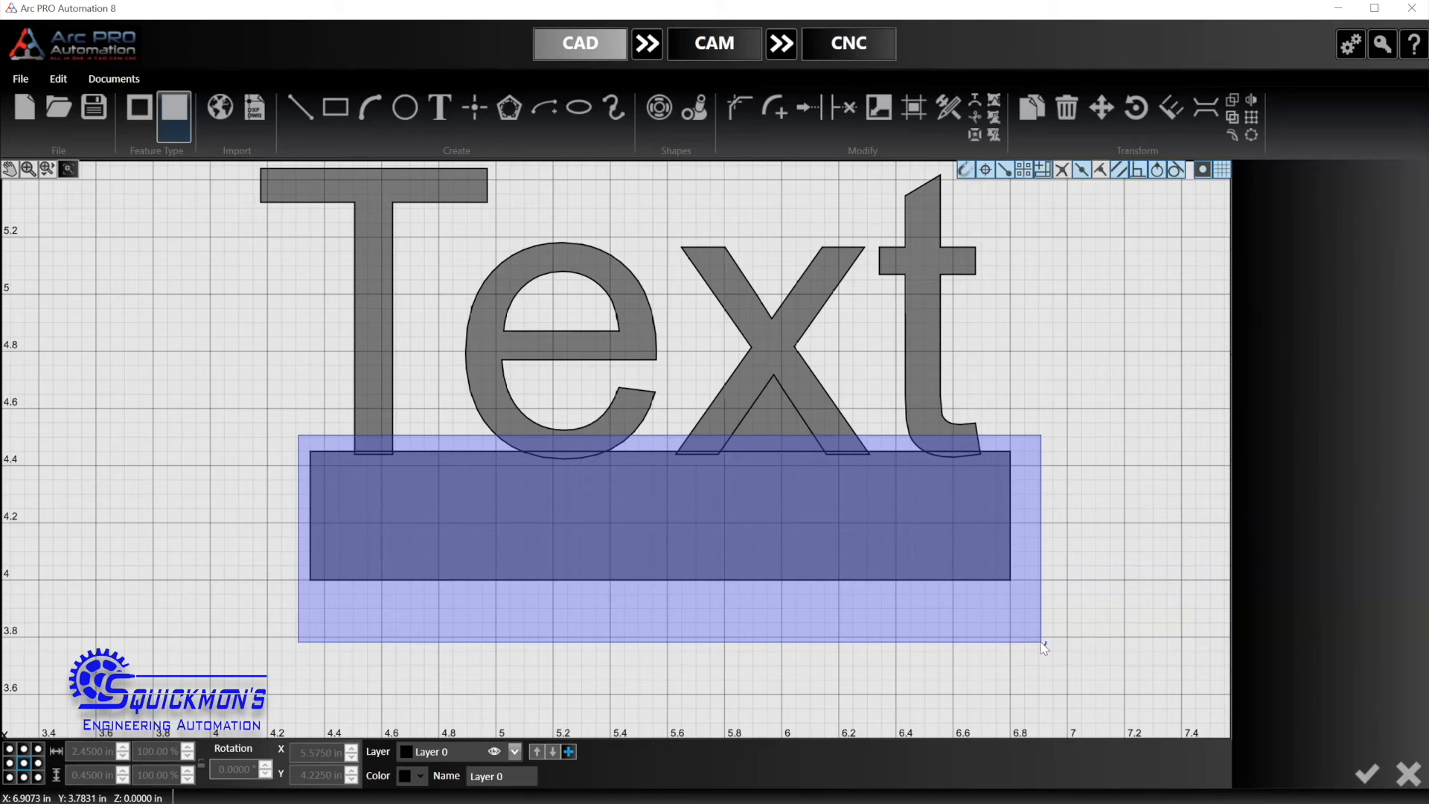
left_click_drag(1041, 642, 1041, 642)
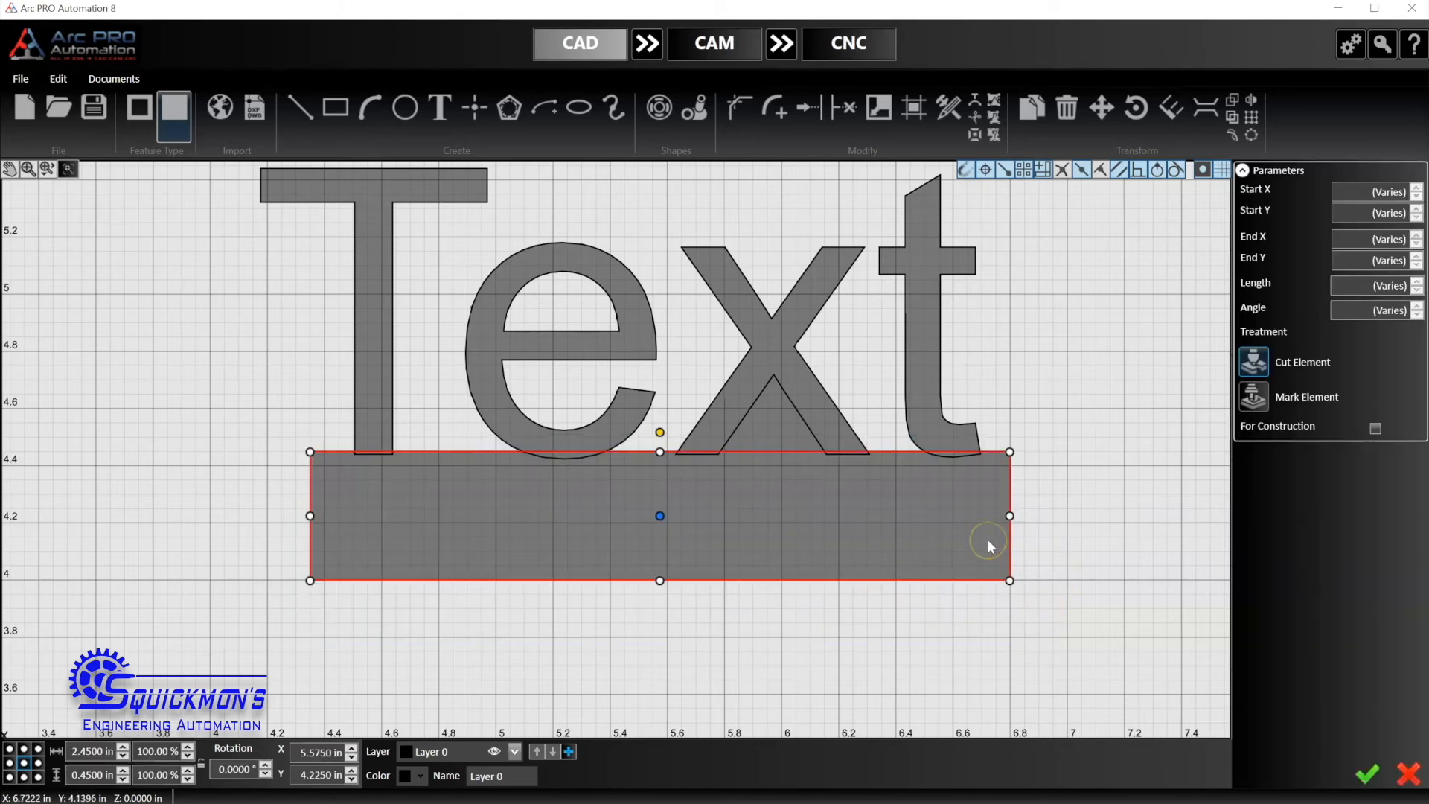
key("Escape")
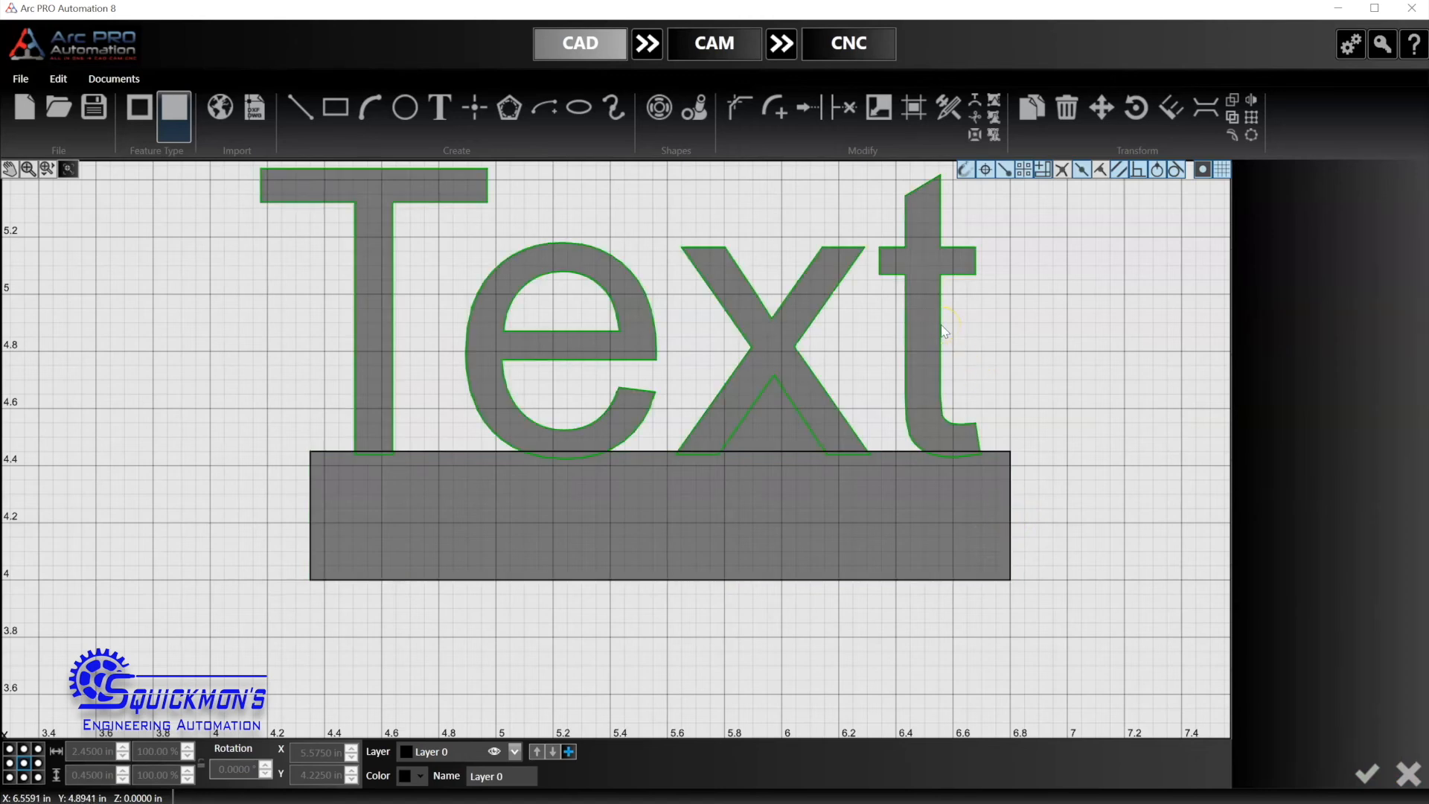
- Merge all the outlines of the word "Text" and the overlapping bar into one continuous outline
scroll(944, 331, "down", 3)
left_click_drag(1050, 209, 428, 580)
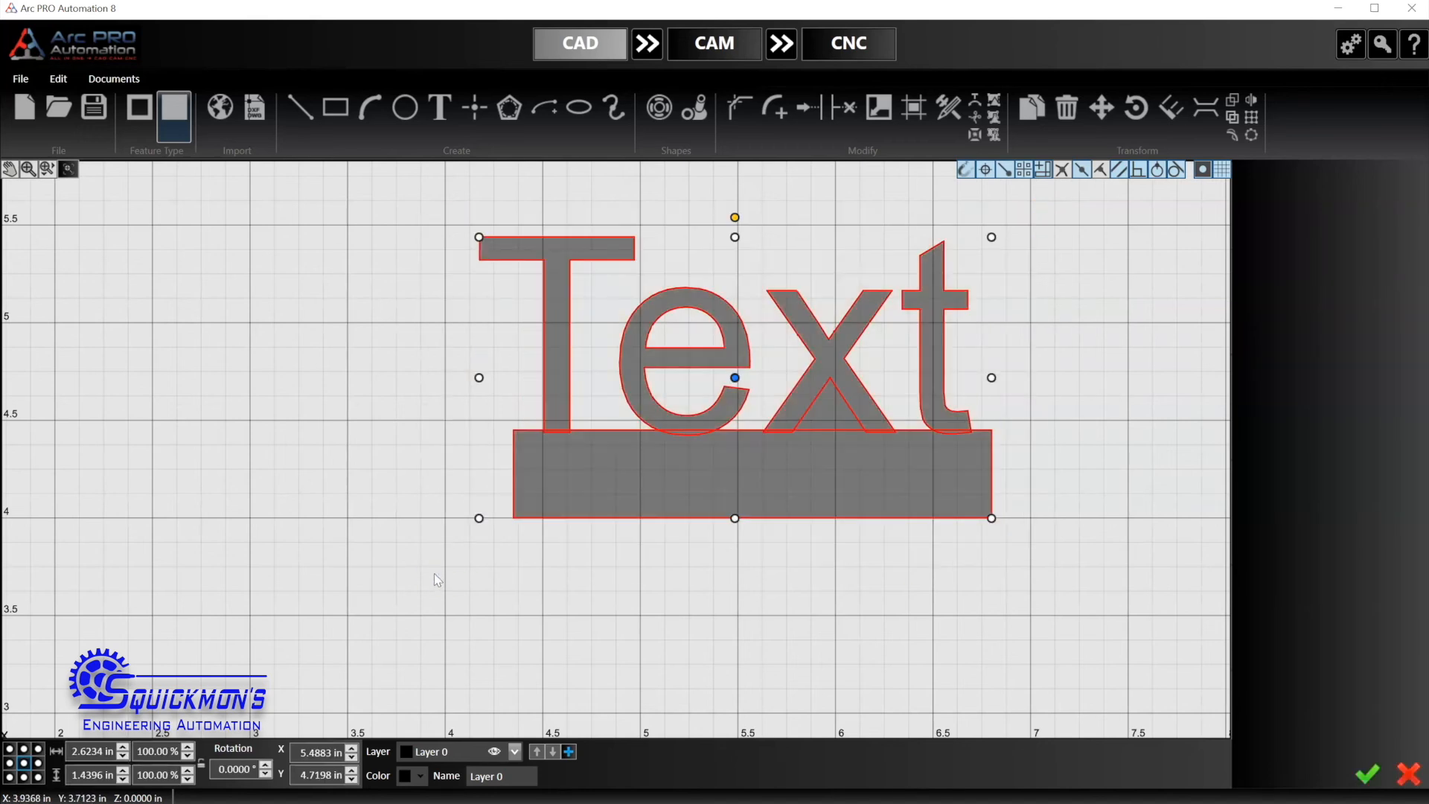
left_click(1234, 116)
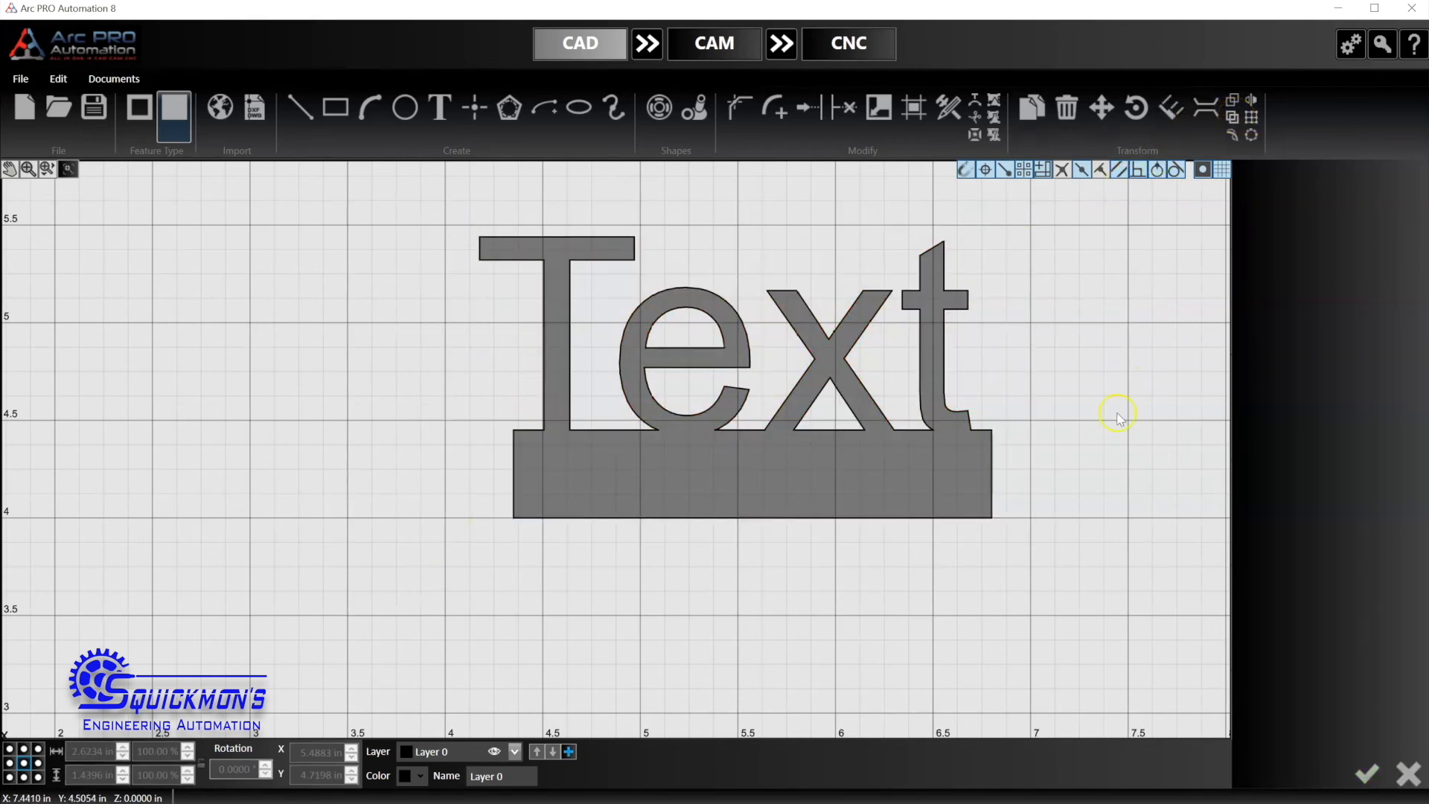
scroll(592, 563, "down", 2)
scroll(1085, 419, "up", 1)
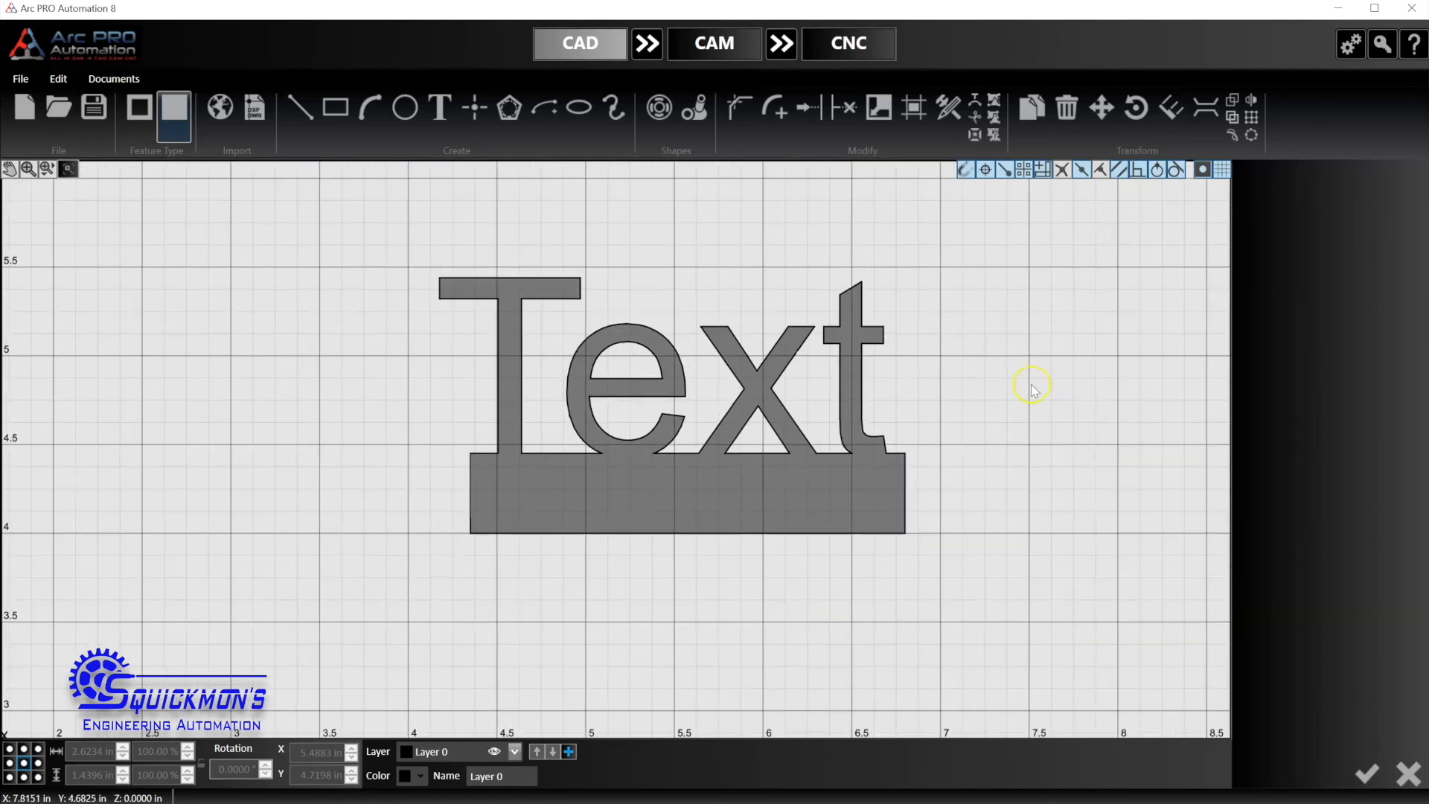
- Send the merged text-and-bar design to CAM to generate its cutting toolpath
left_click(653, 51)
scroll(563, 444, "down", 1)
scroll(469, 409, "up", 6)
scroll(456, 416, "up", 5)
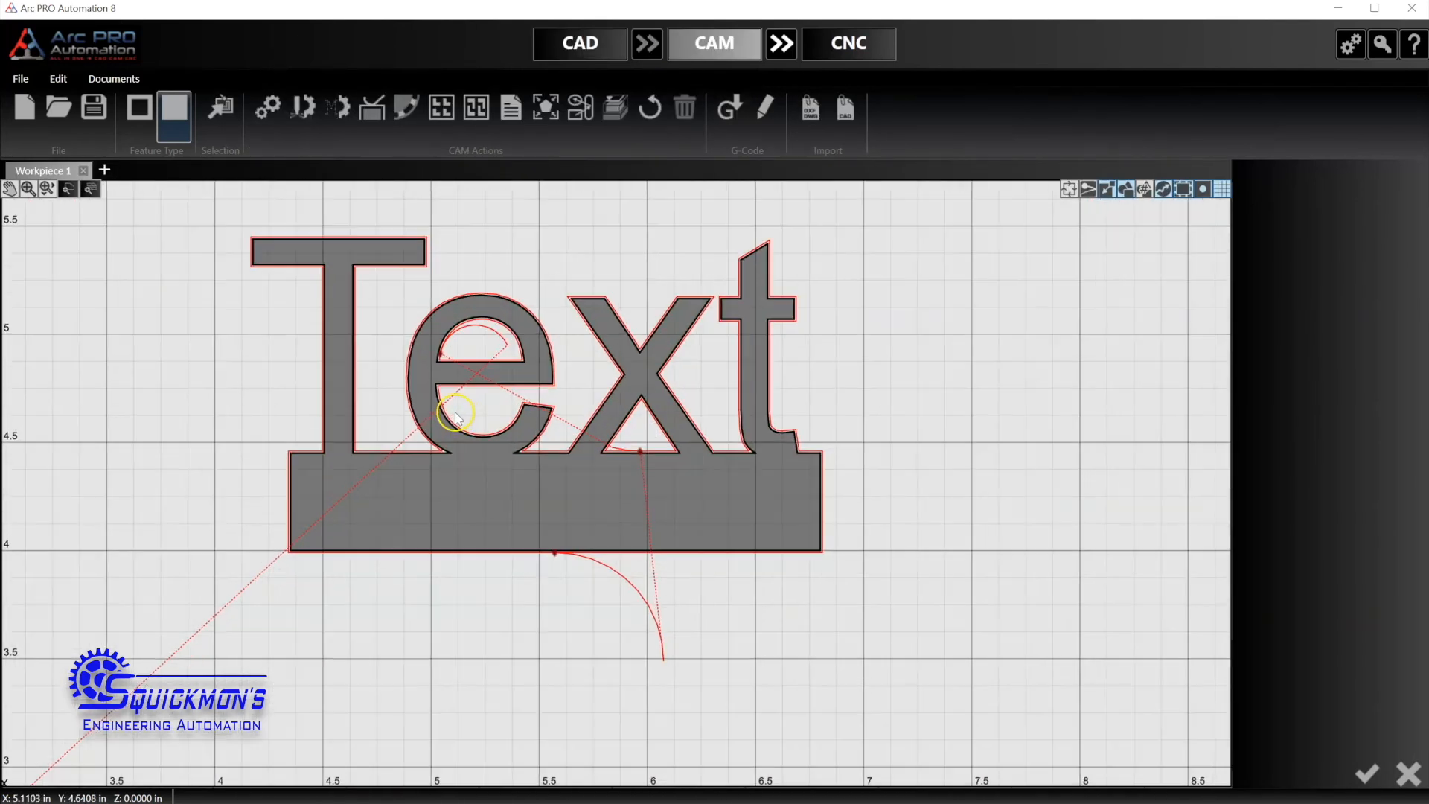
- Move the outer contour's lead point to the bar's lower-right corner and shorten its line lead-in to about 0.12 in and lead-out to about 0.1 in
left_click_drag(588, 599, 939, 598)
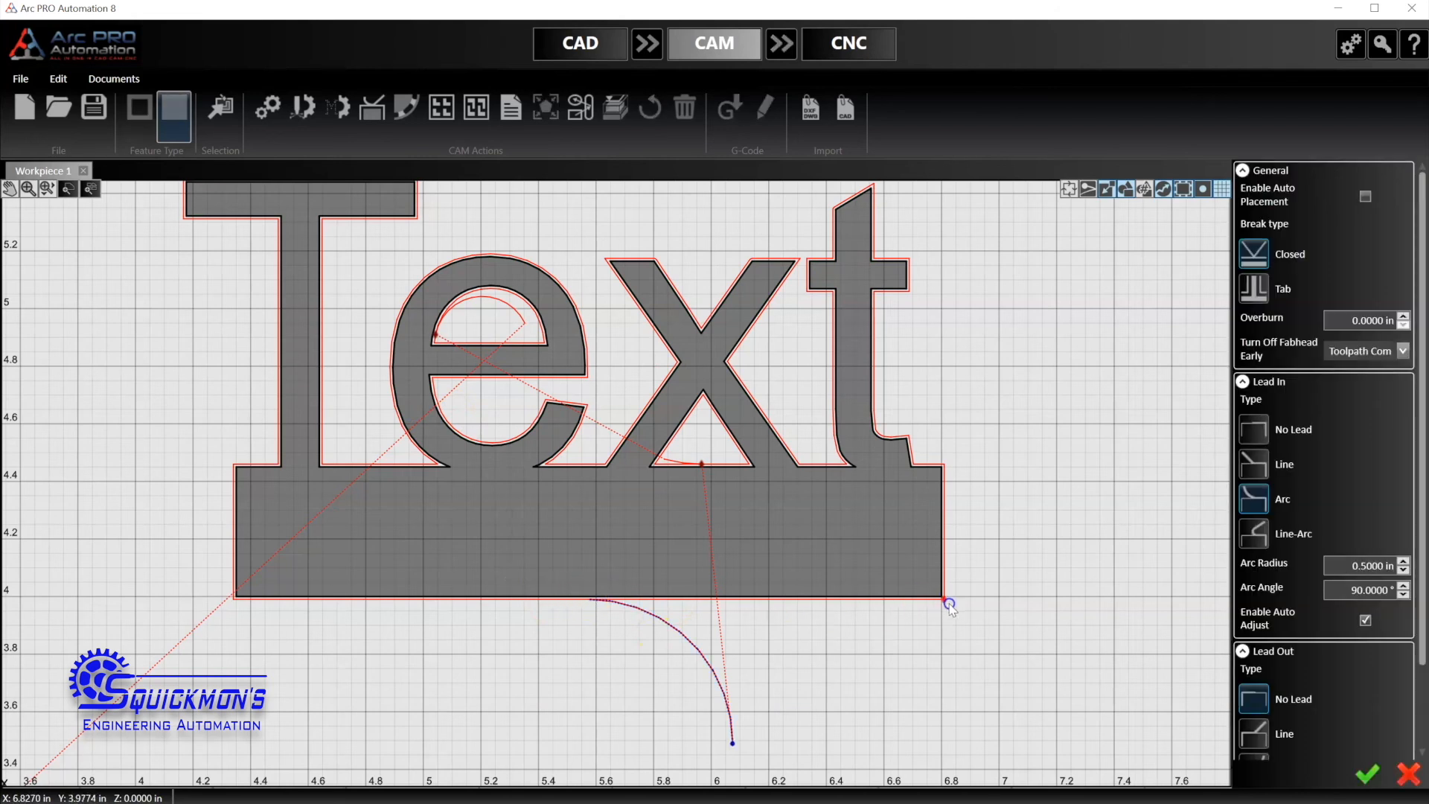
left_click(966, 665)
scroll(961, 648, "up", 1)
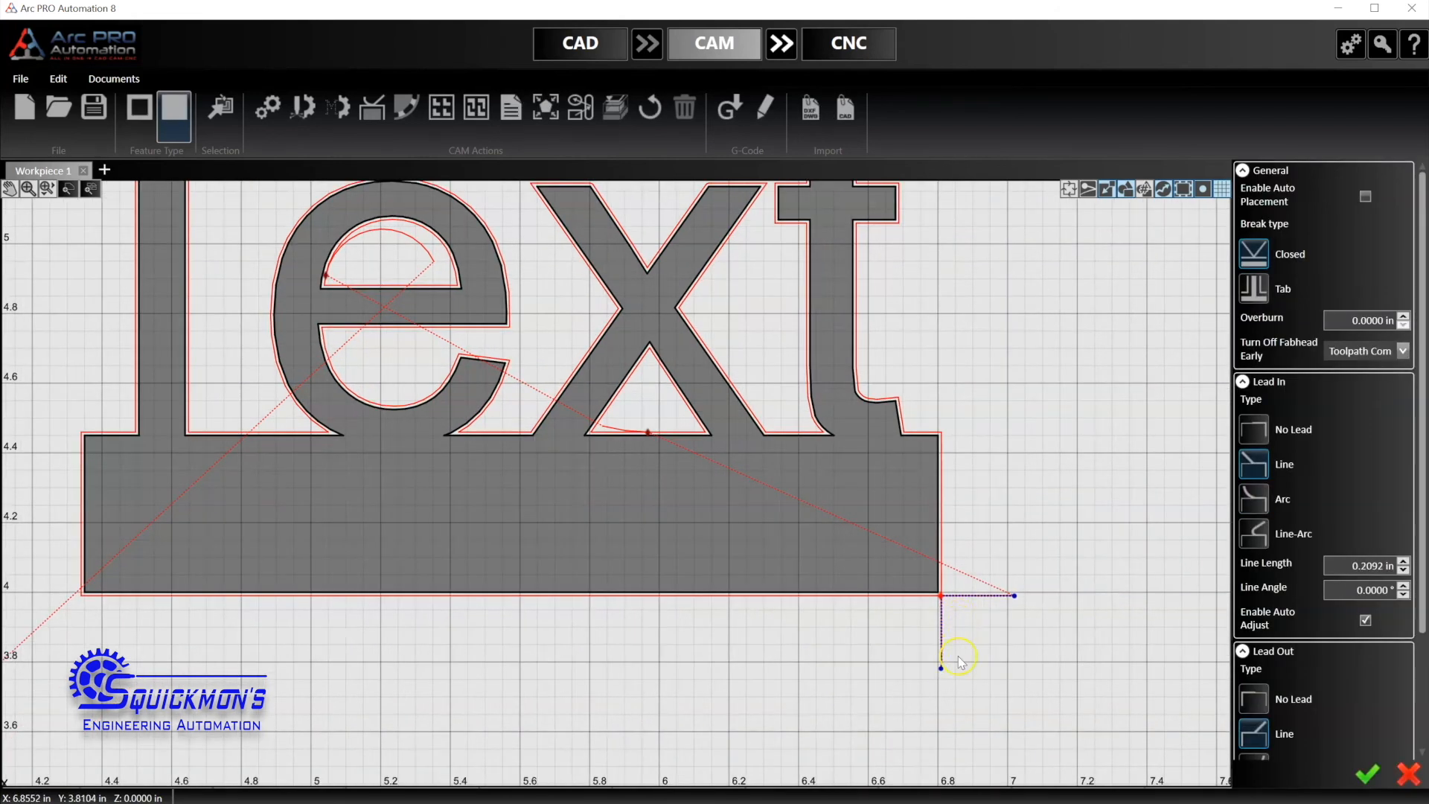
left_click_drag(945, 665, 942, 638)
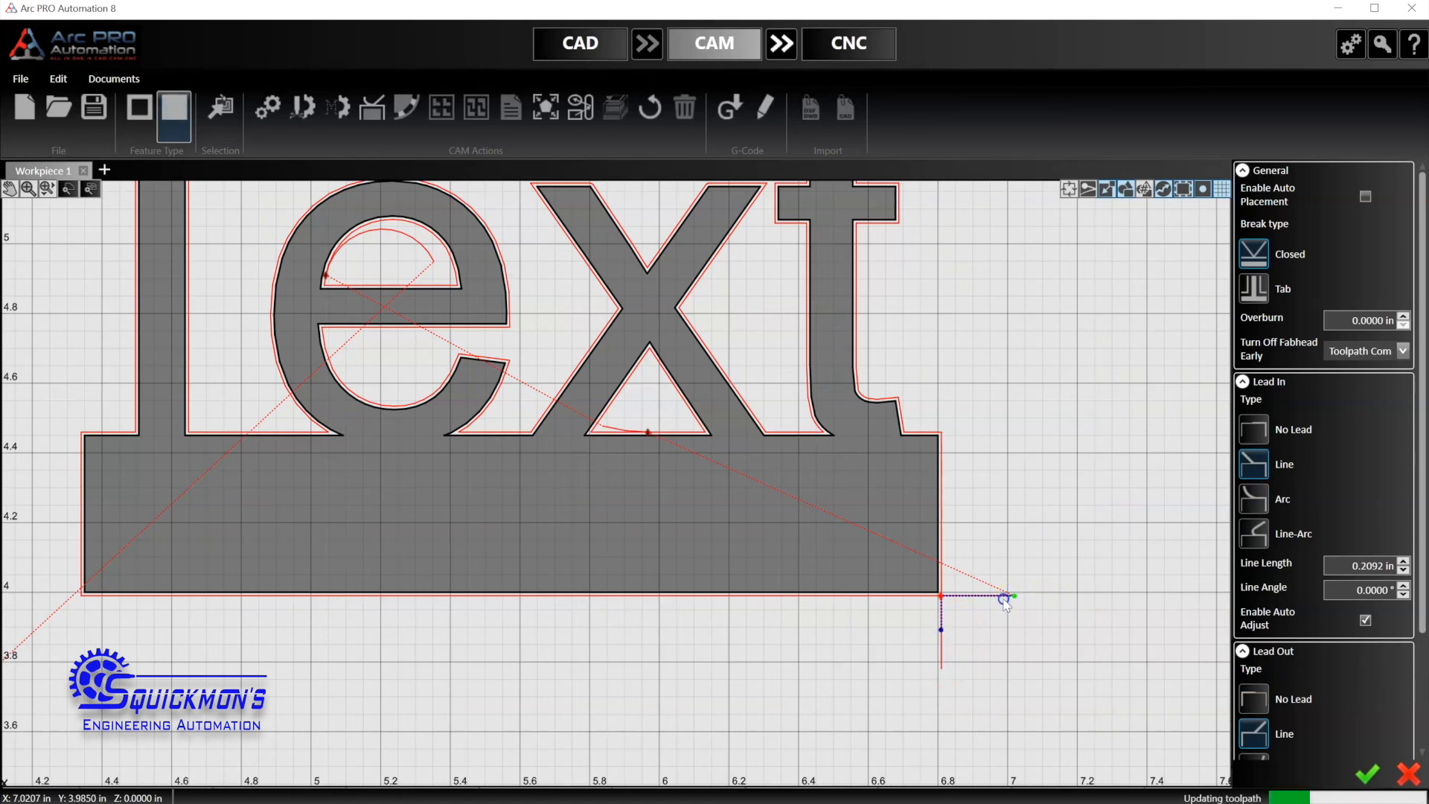
left_click_drag(1010, 600, 984, 607)
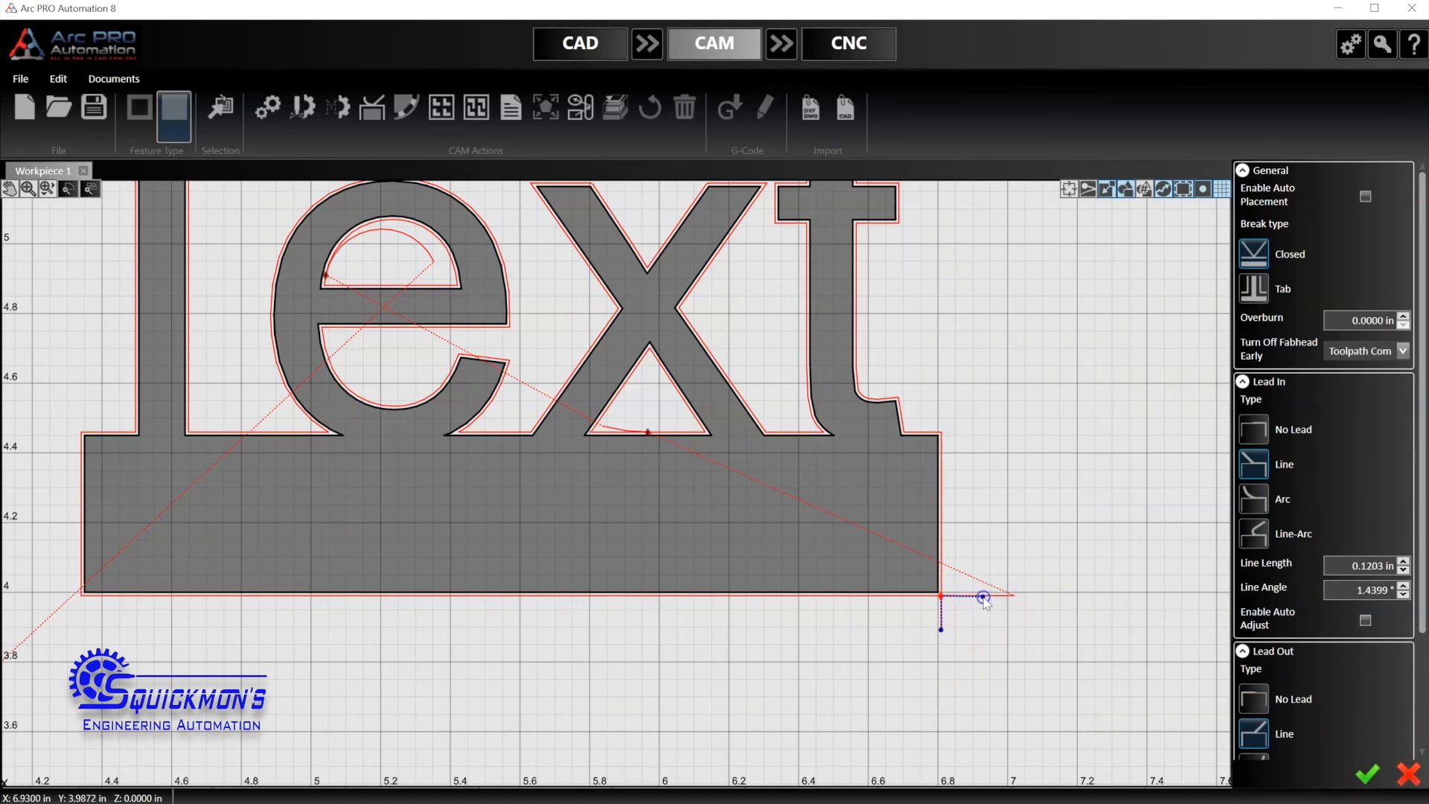
left_click(676, 402)
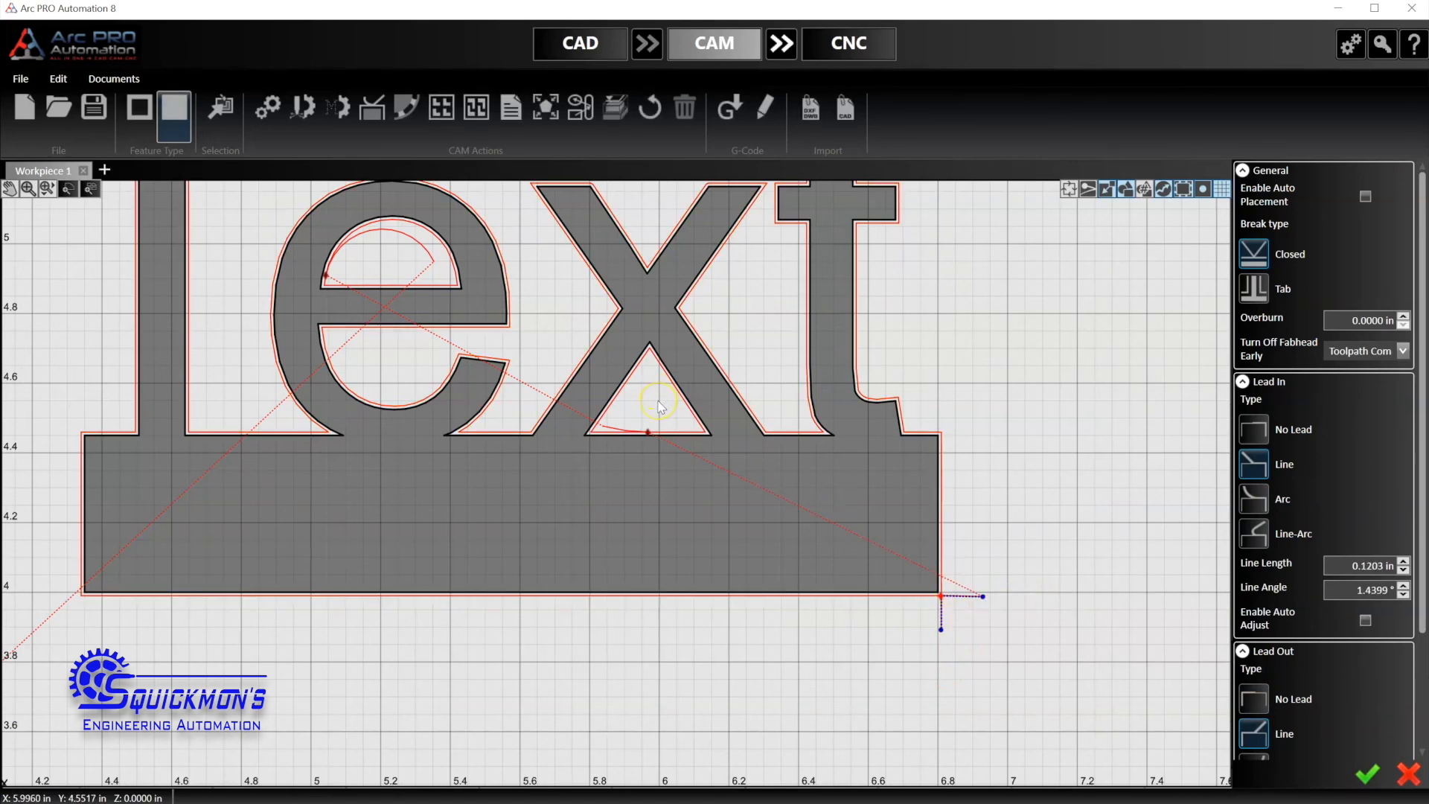
scroll(789, 655, "down", 1)
scroll(345, 561, "down", 1)
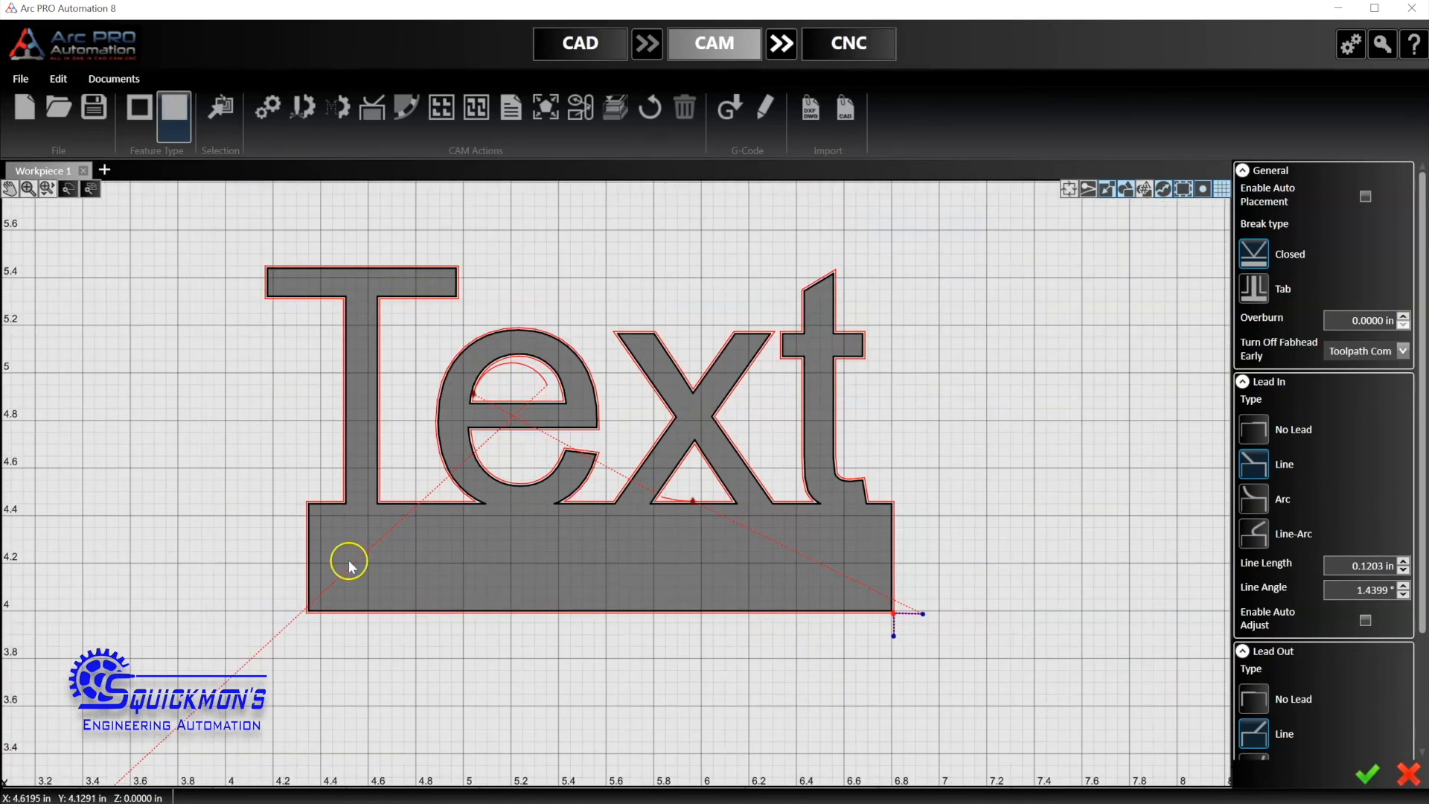
scroll(293, 517, "down", 1)
scroll(370, 639, "down", 1)
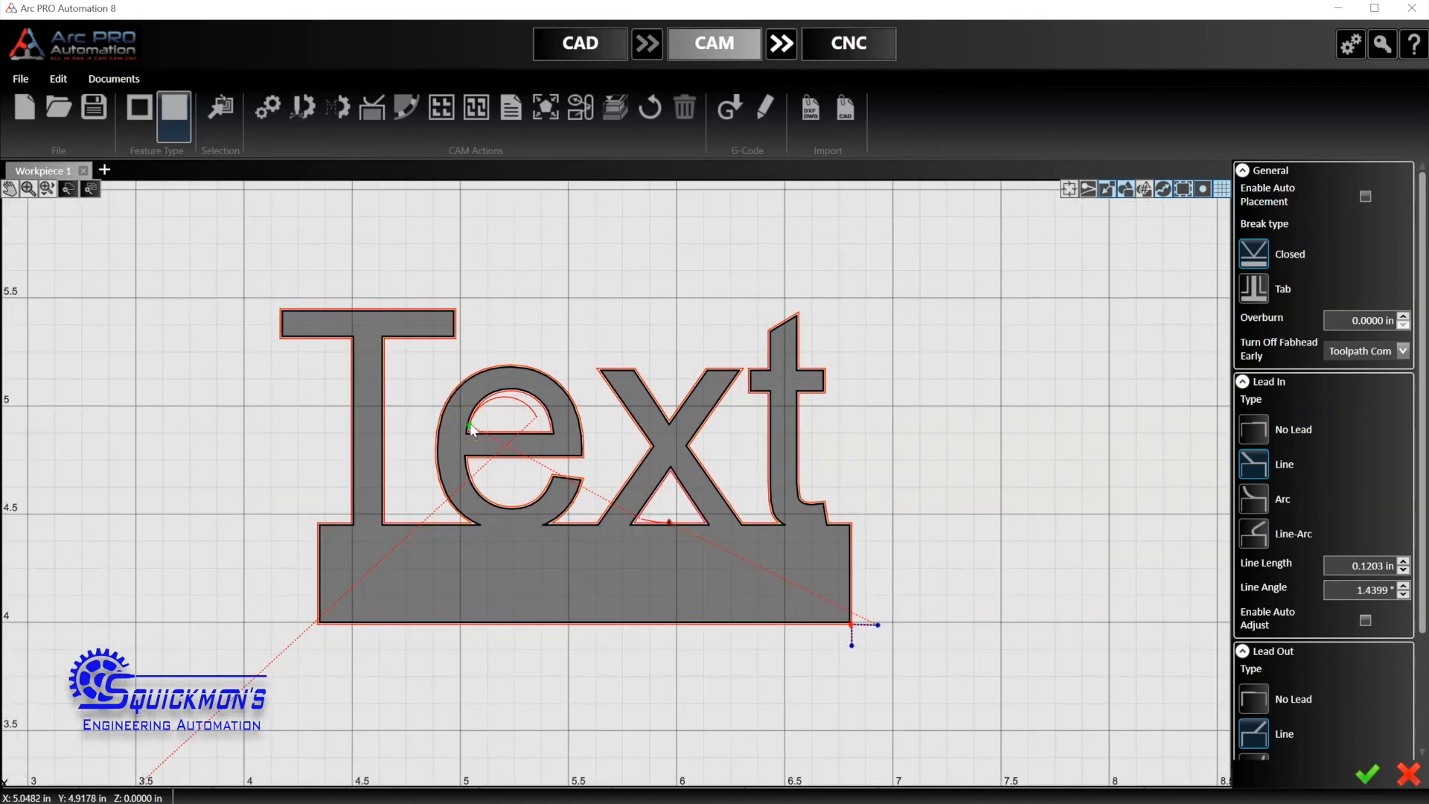
left_click(385, 450)
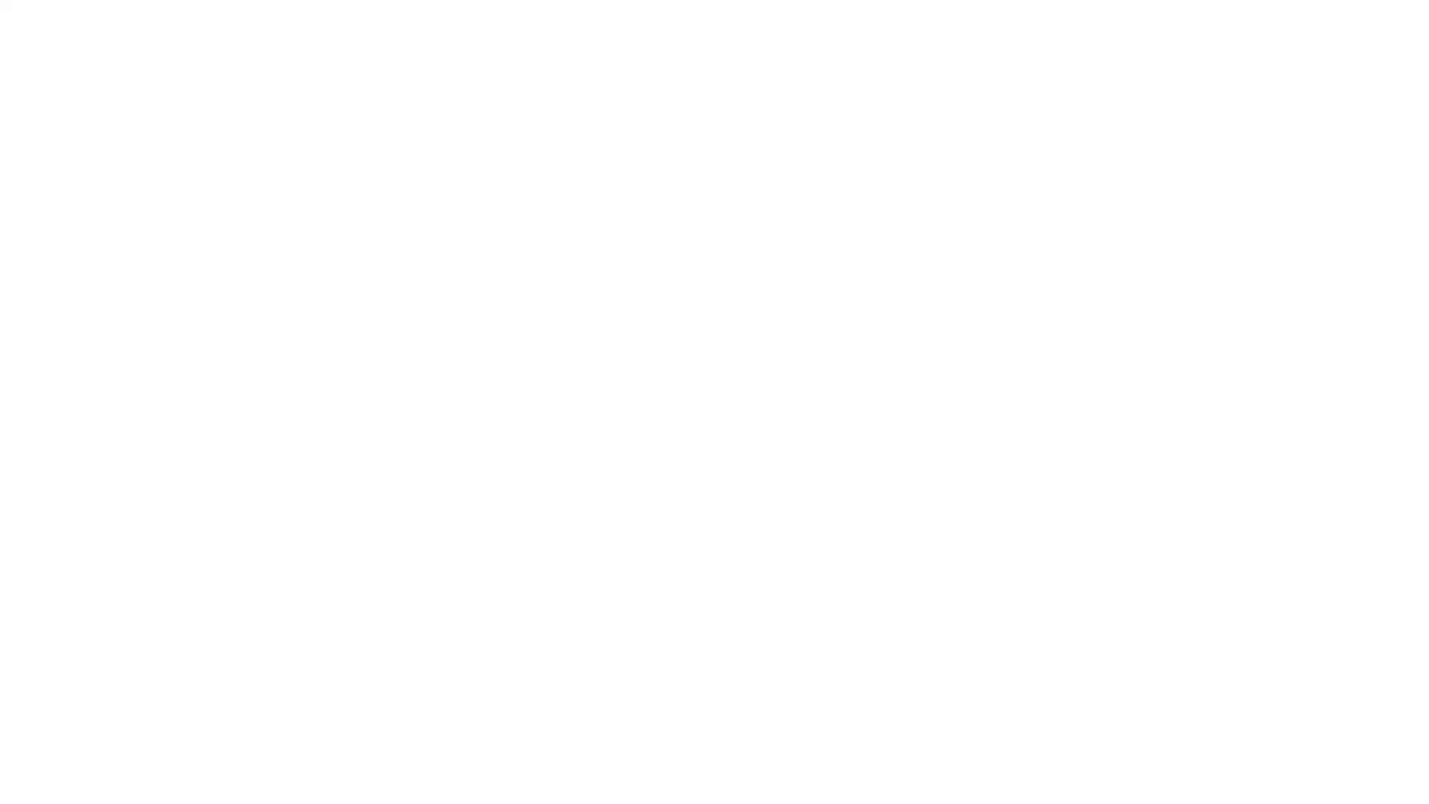